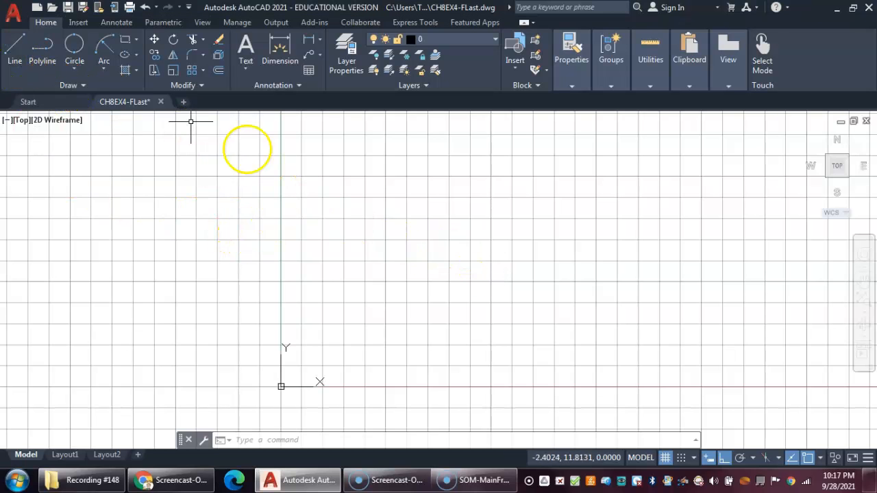
- Start a line at point 3,5 and turn off Ortho mode
click(12, 49)
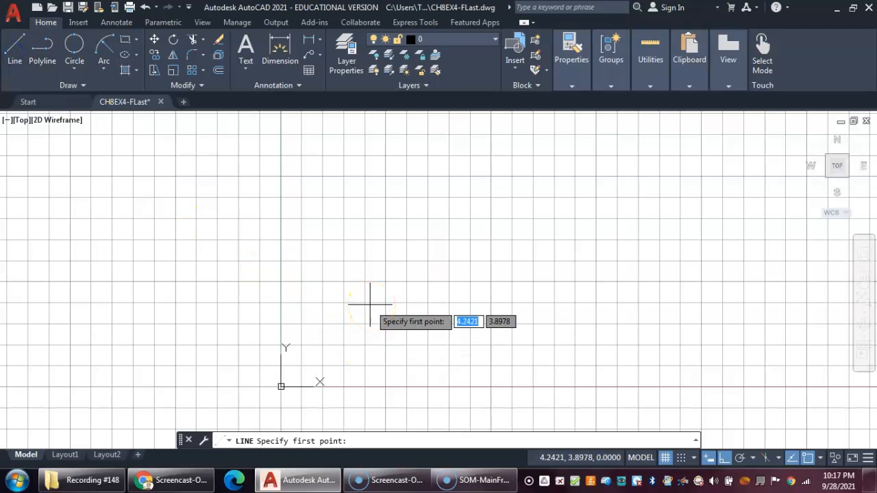
text(3)
key(Tab)
text(5)
key(Return)
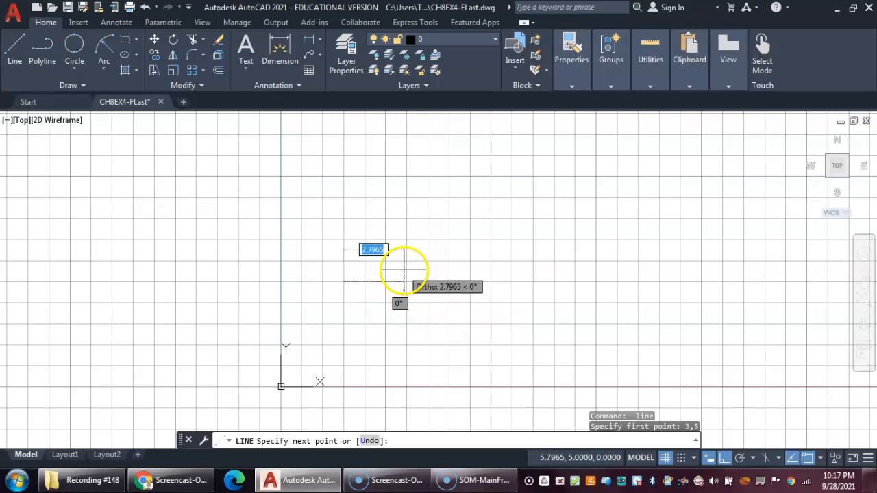
click(726, 463)
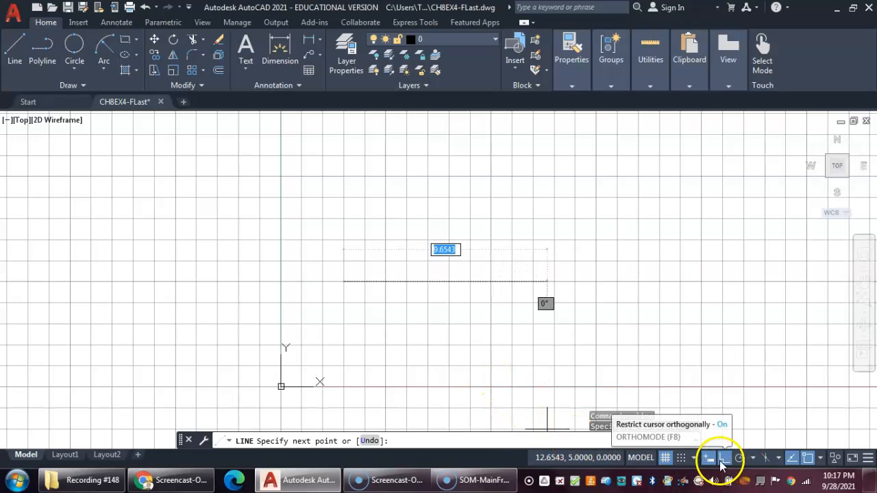
click(725, 463)
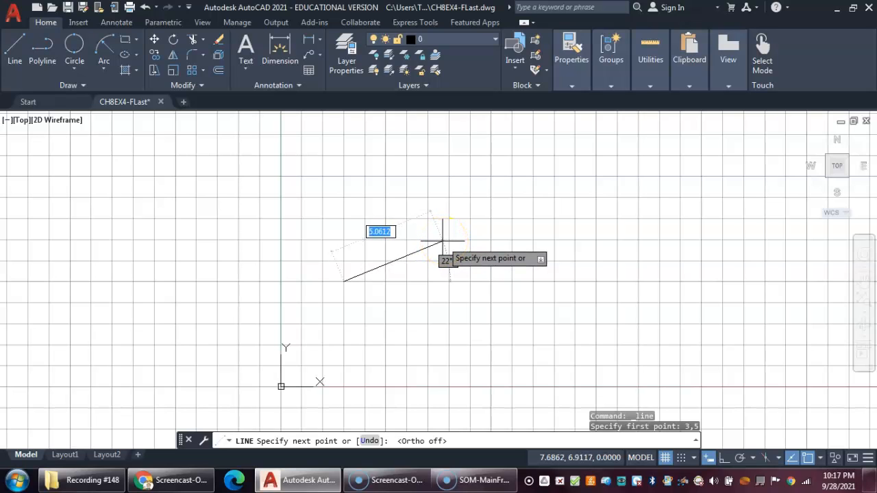
- Draw the line to the relative point @4.4,5 and end the Line command
text(4.4)
key(Tab)
text(5)
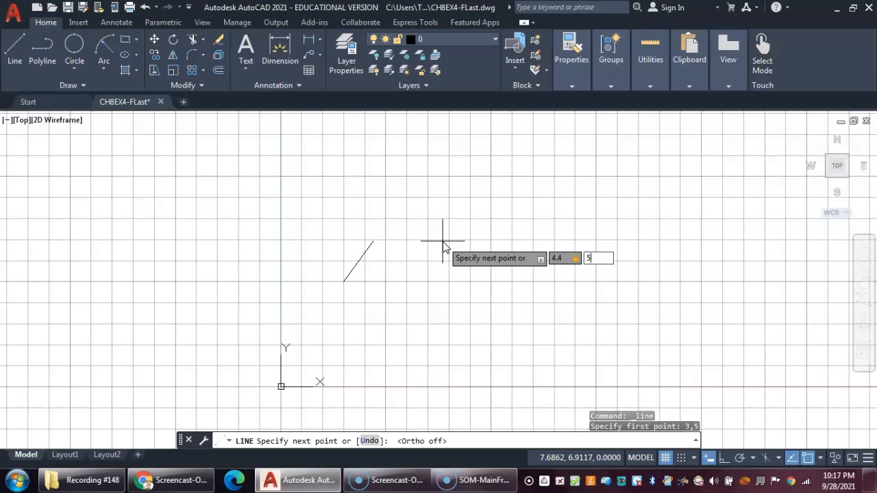
key(Return)
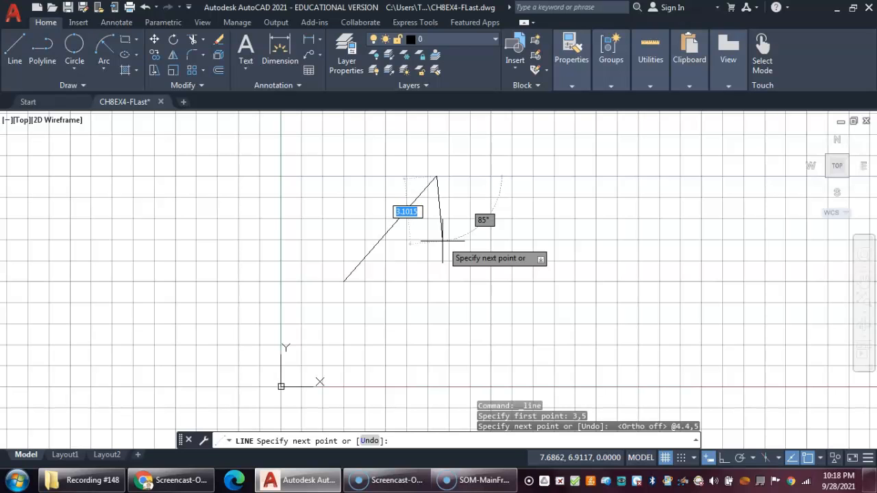
right_click(442, 241)
click(467, 251)
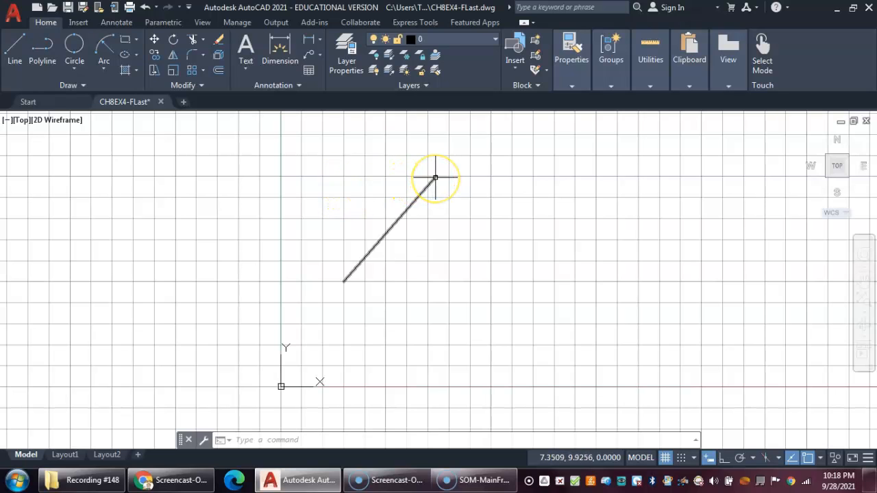
- Erase the diagonal line that starts at 3,5
mouse_move(435, 177)
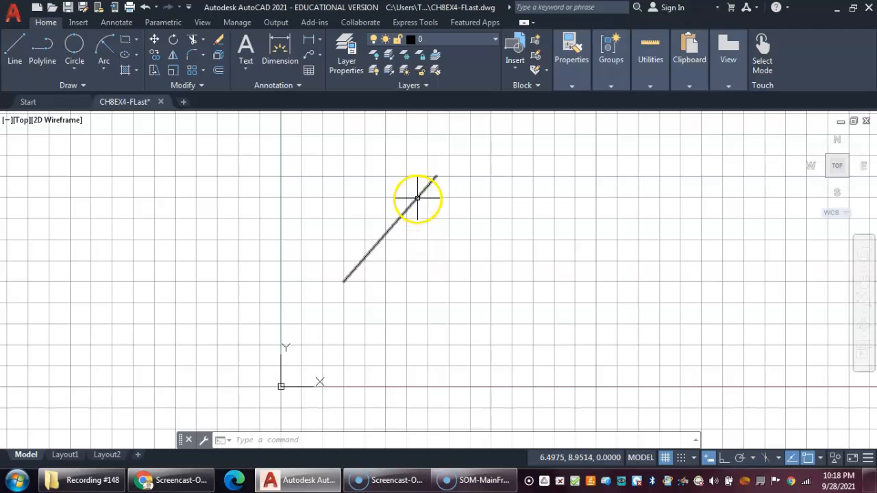
mouse_move(420, 192)
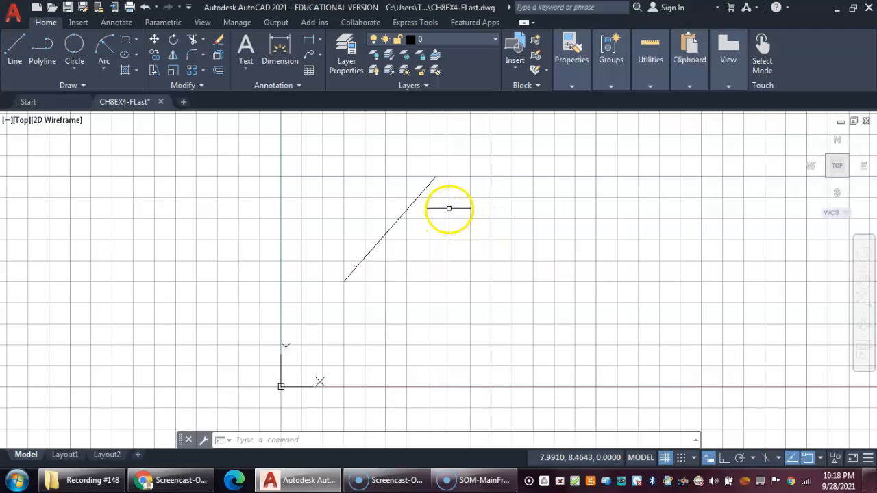
click(423, 188)
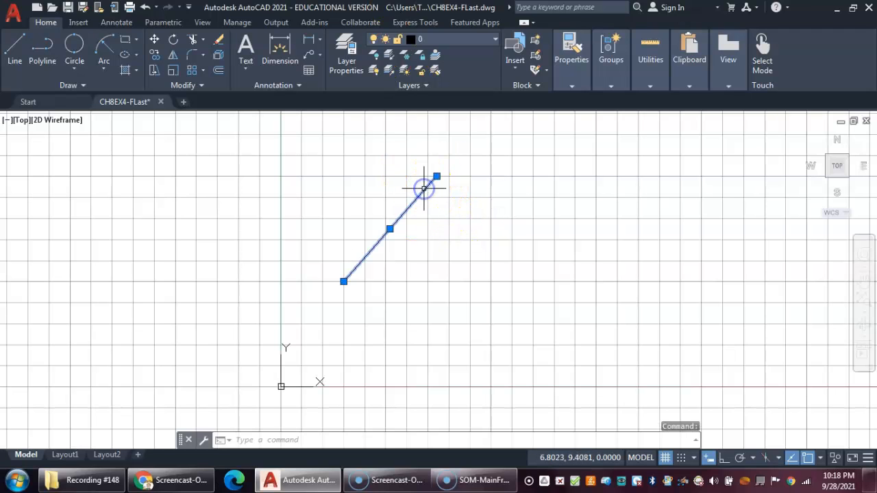
key(Delete)
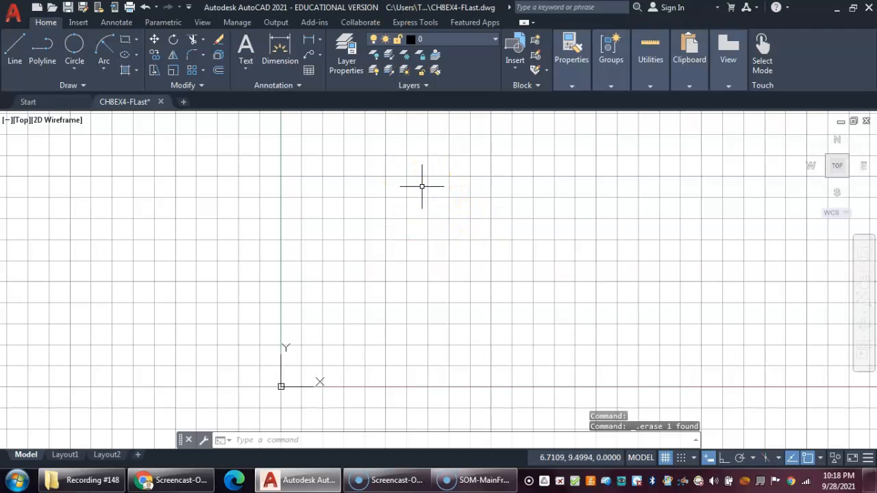
- Draw a horizontal line from 3,5 to the absolute point 4.4,5 and leave it unselected
click(16, 44)
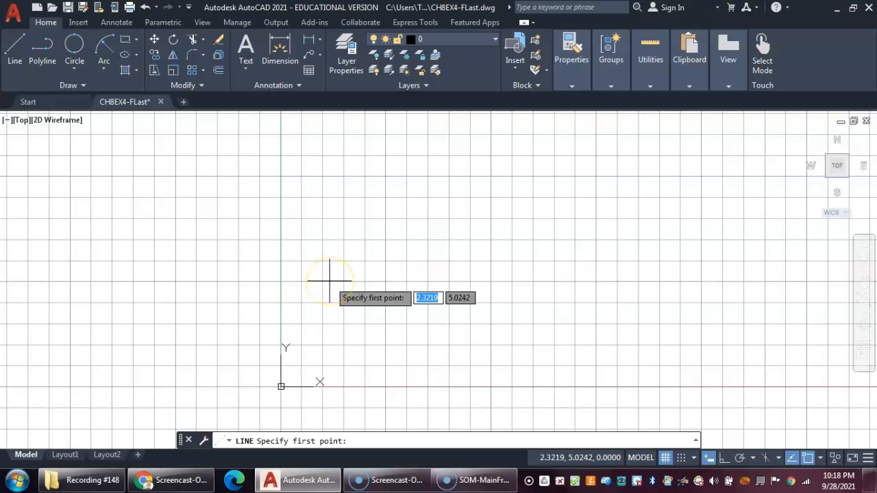
text(3,5)
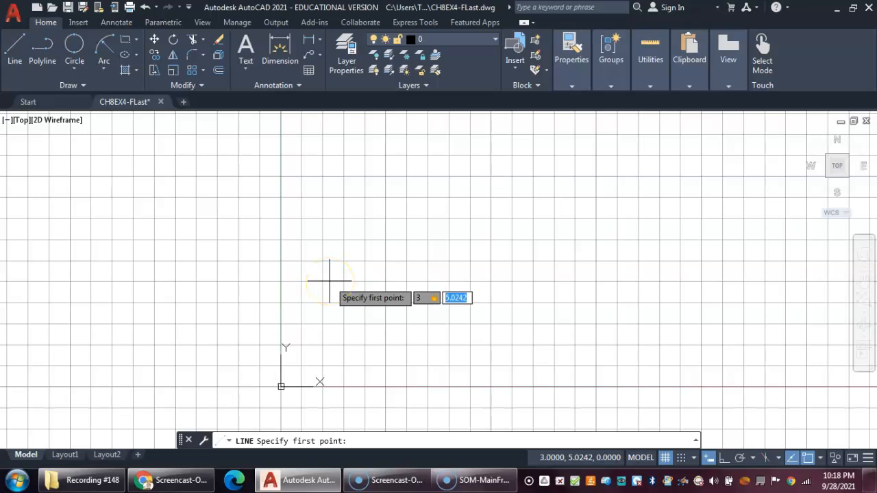
key(Return)
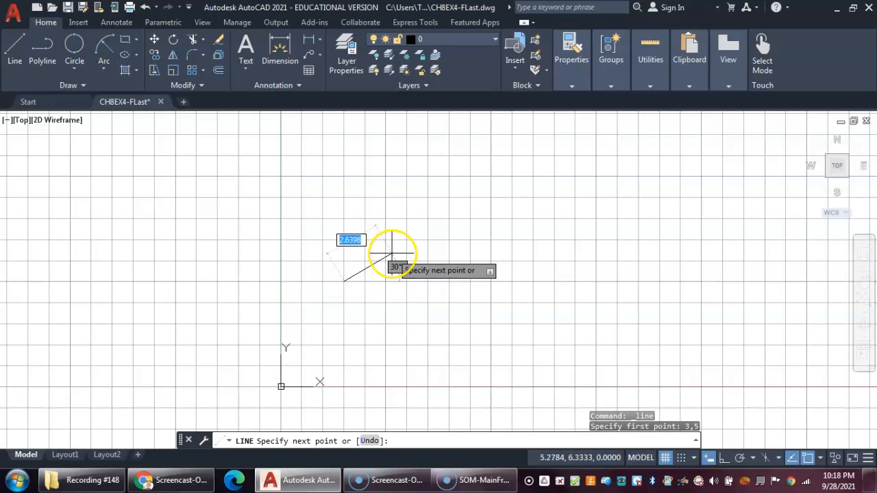
text(1.4<)
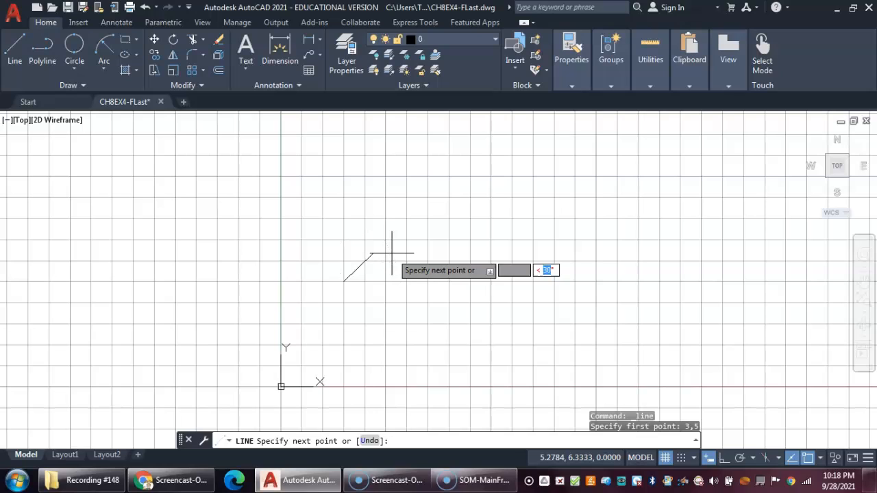
text(5)
key(Tab)
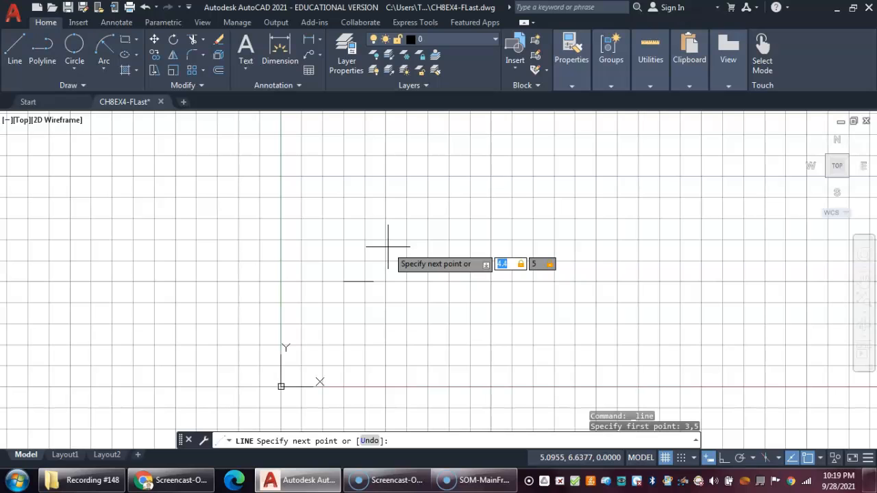
click(388, 248)
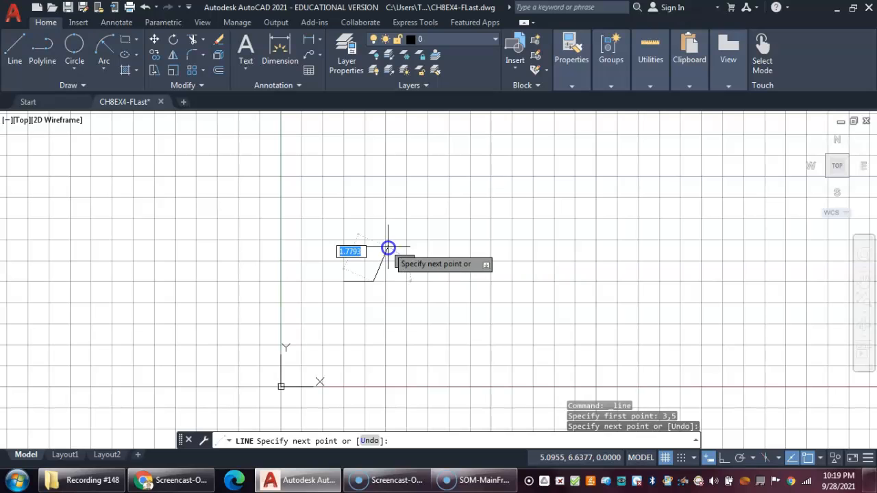
right_click(459, 220)
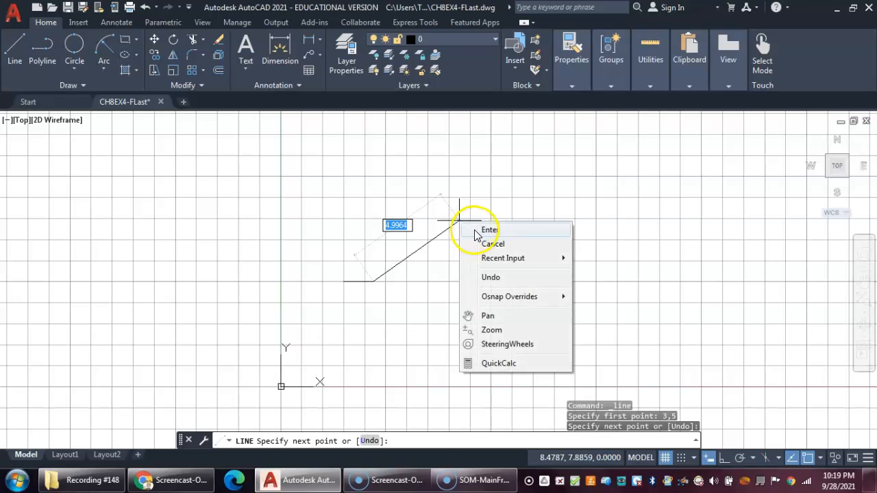
click(487, 230)
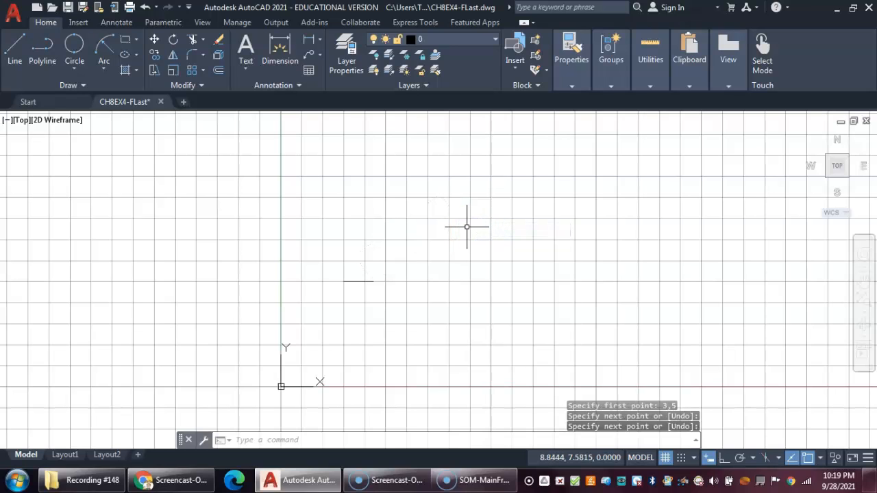
click(348, 282)
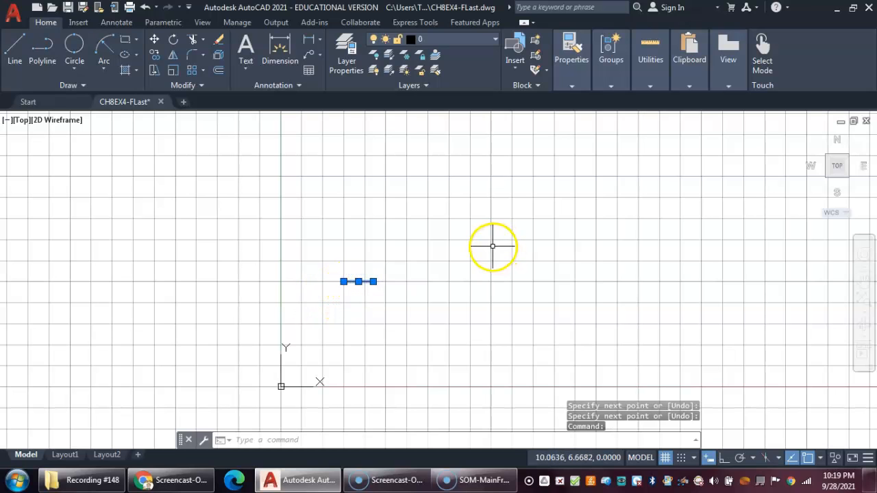
key(Escape)
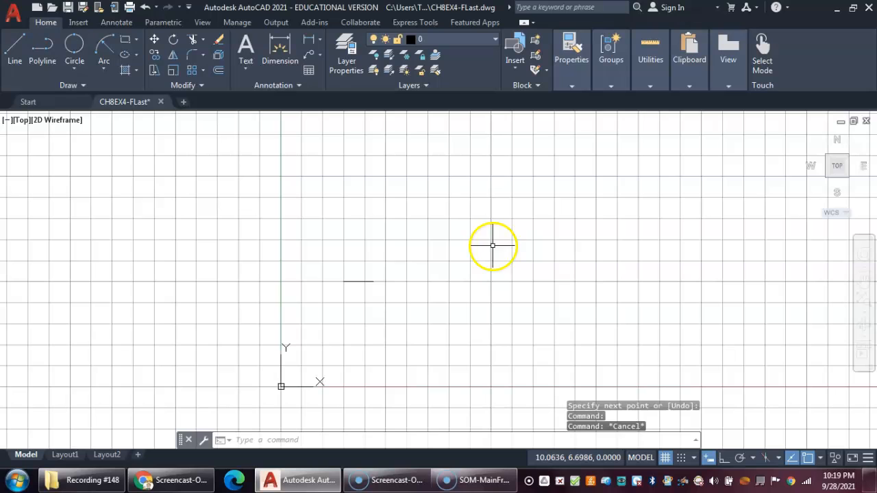
- Draw a second horizontal line from 7.6,5 to the absolute point 9,5
right_click(421, 245)
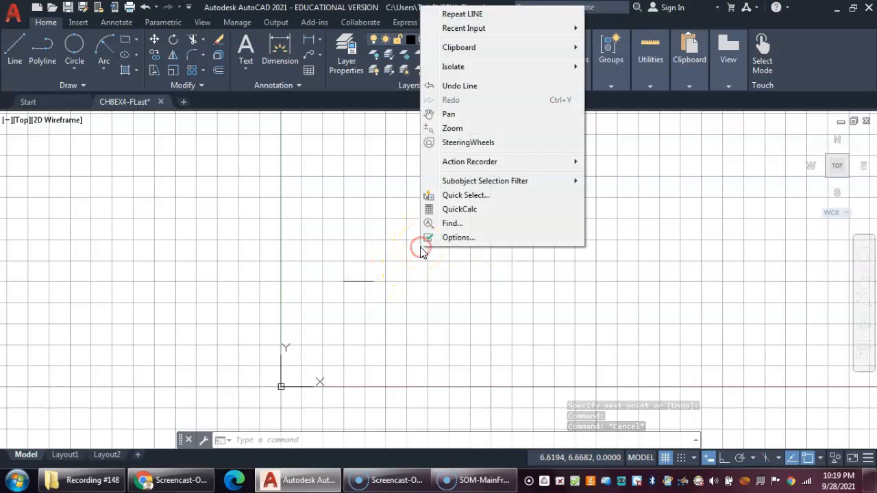
click(492, 14)
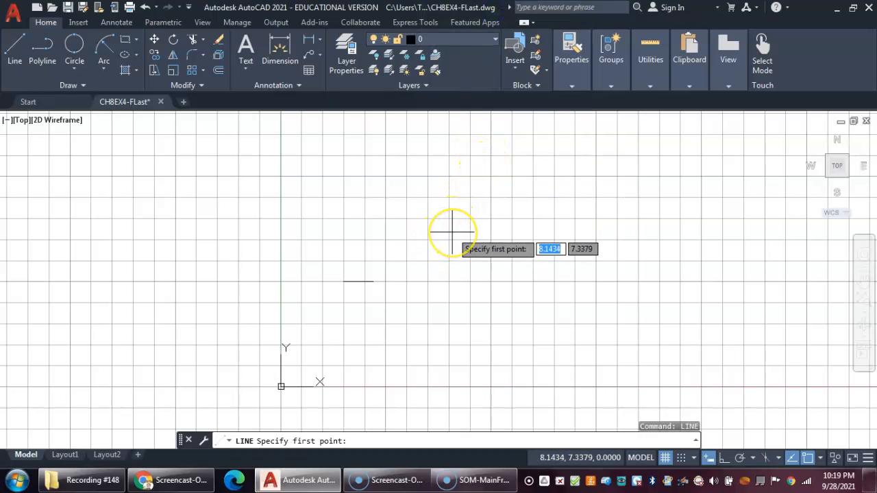
text(7.6)
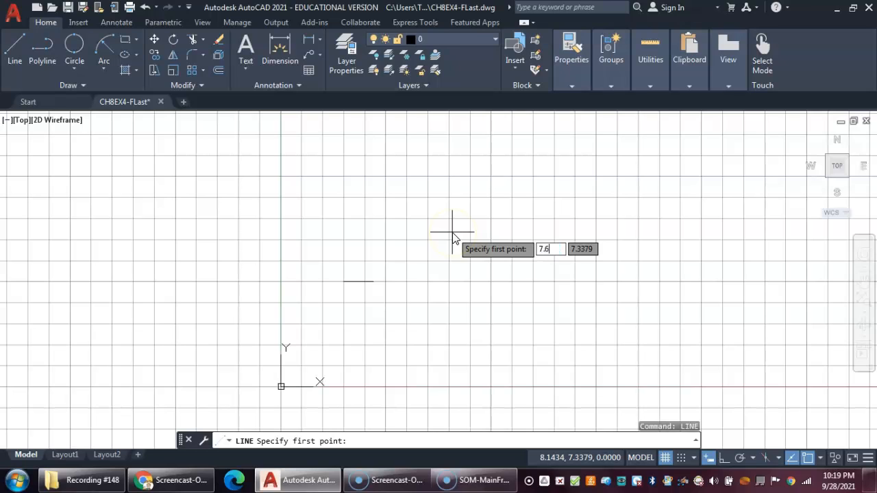
key(Tab)
text(5)
key(Return)
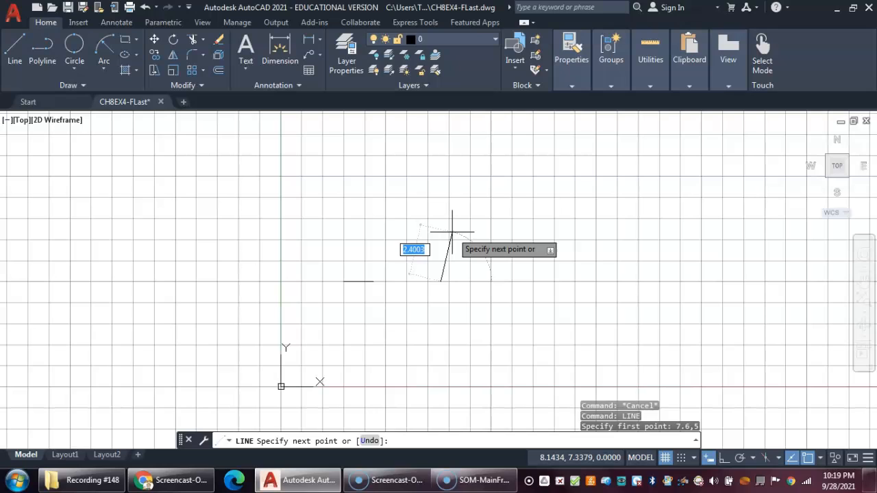
text(9,5)
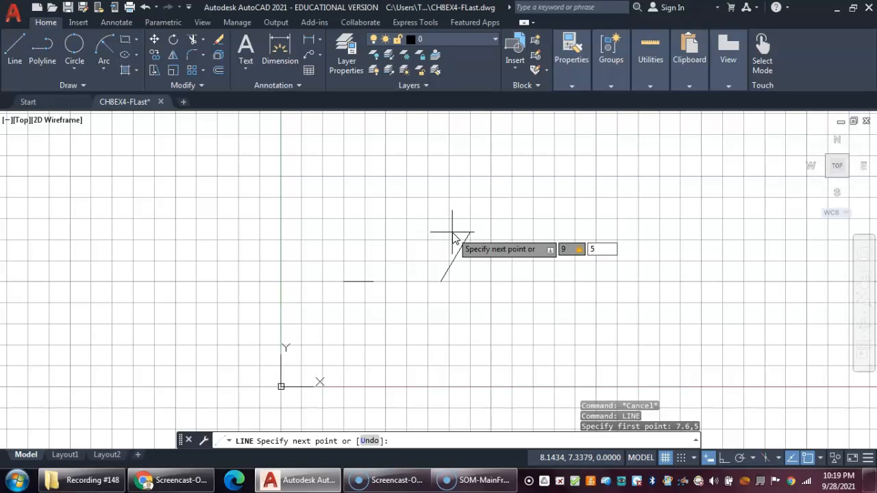
key(Tab)
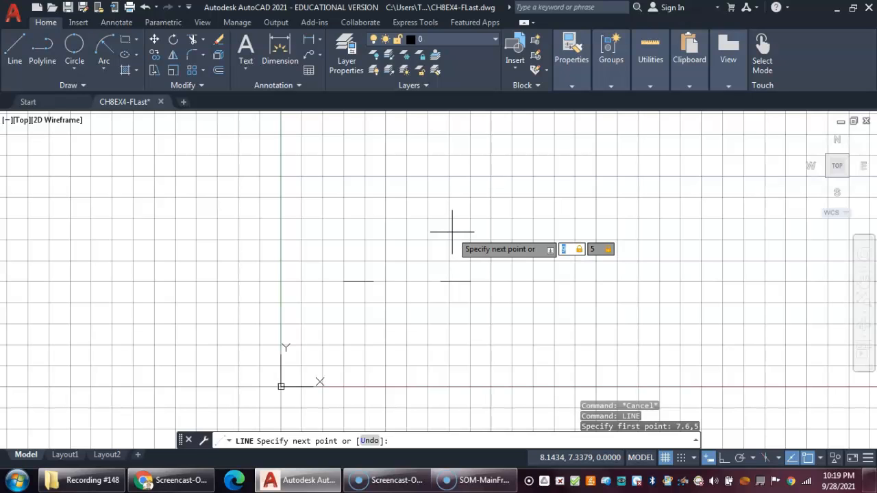
key(Return)
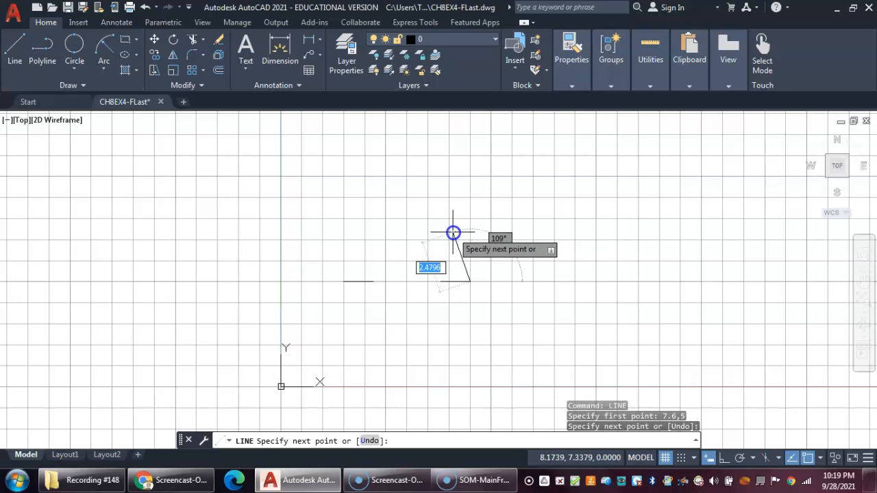
right_click(491, 233)
click(521, 188)
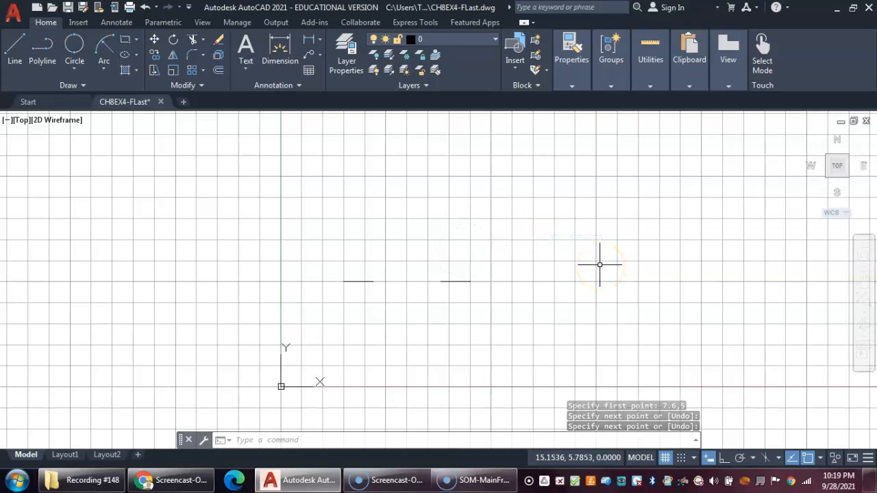
- Draw a vertical line from 6,8 to the absolute point 6,5 and end the Line command
right_click(517, 237)
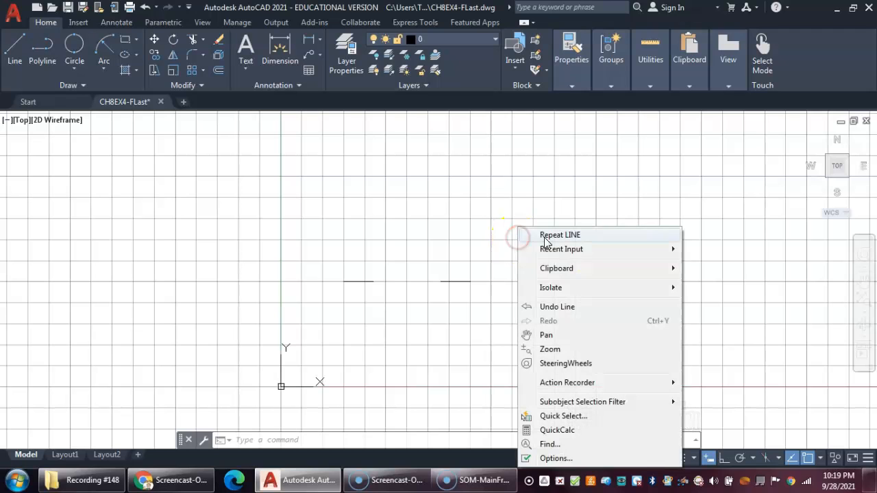
click(572, 235)
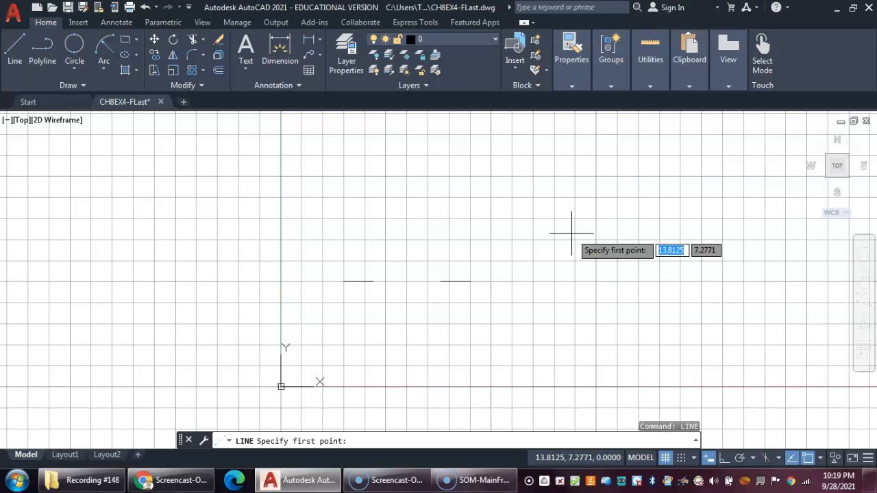
key(Tab)
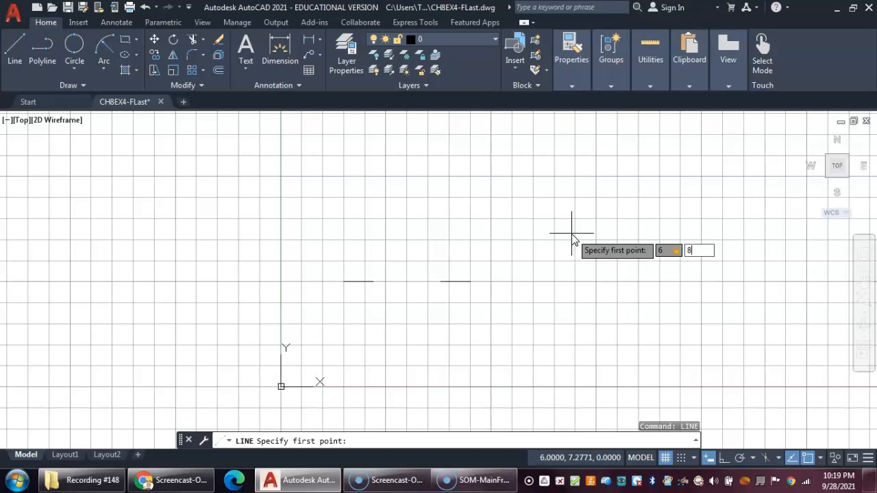
text(8)
key(Return)
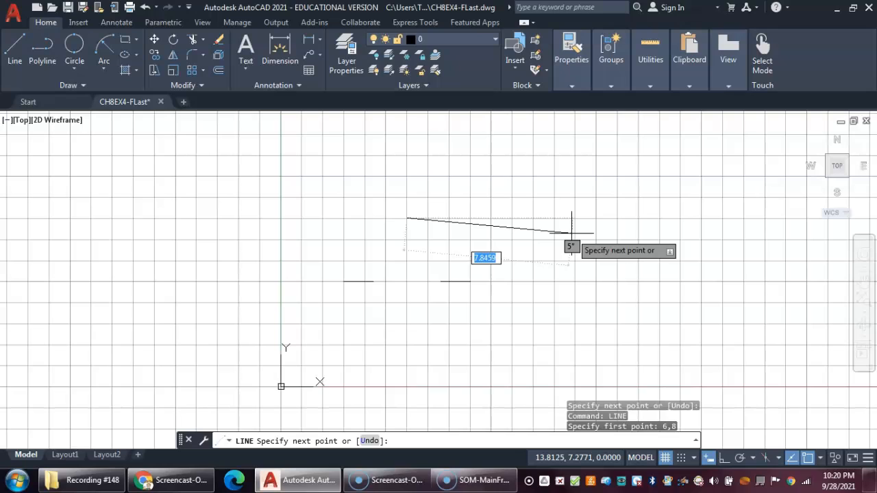
text(6)
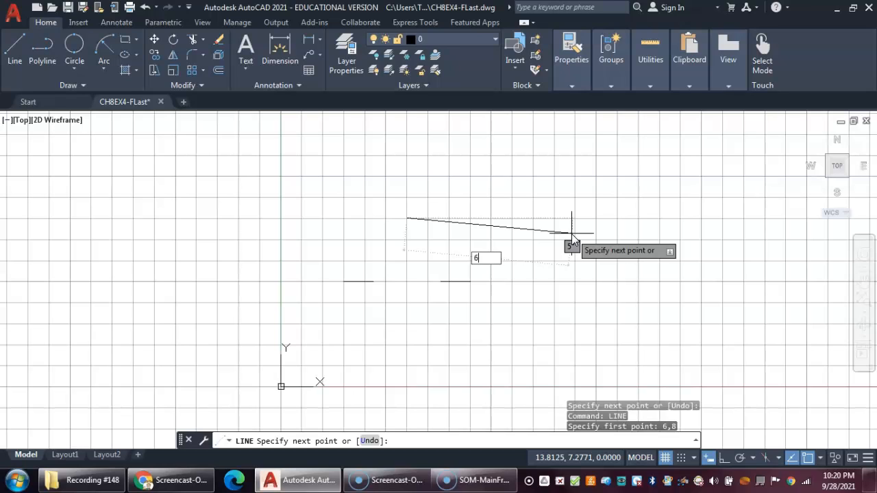
text(,5)
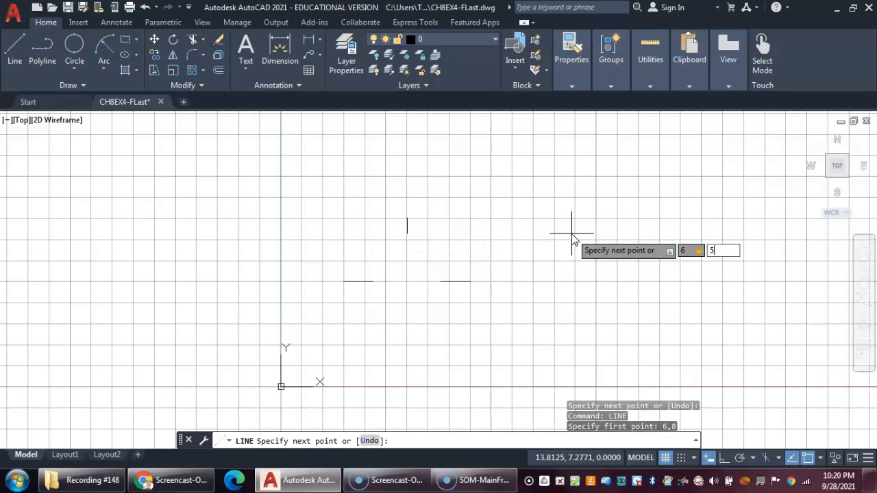
key(Tab)
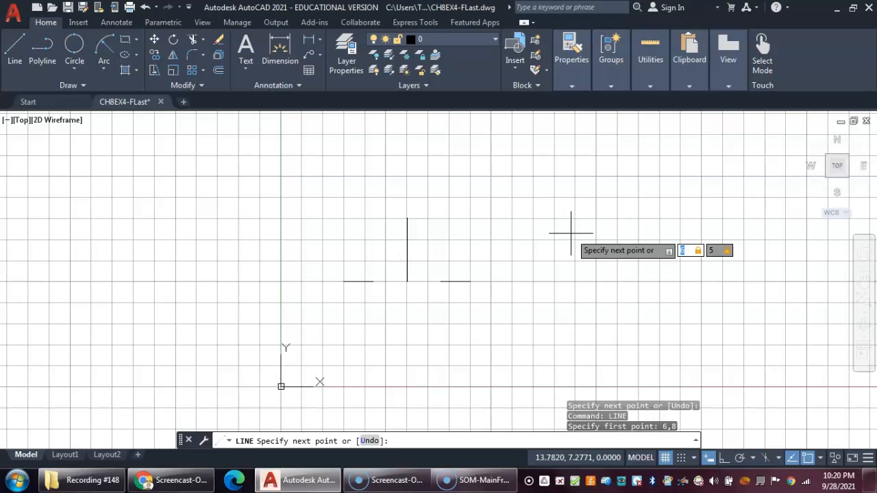
key(Return)
right_click(567, 235)
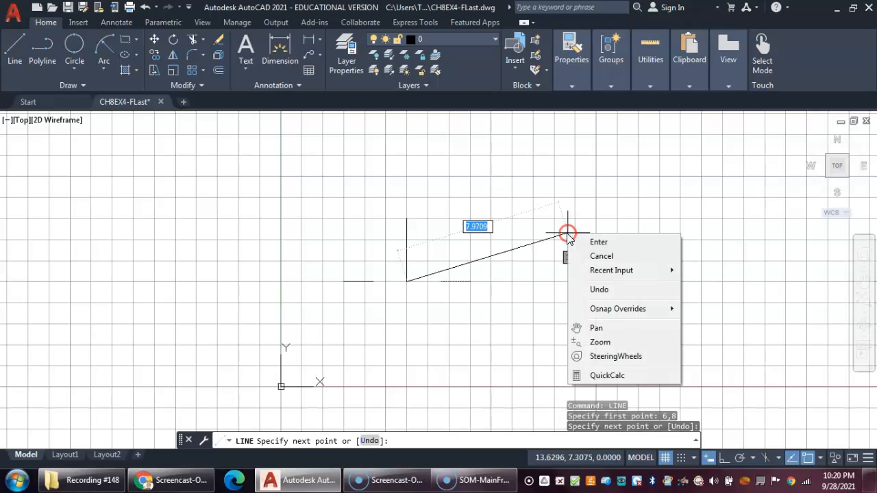
click(585, 242)
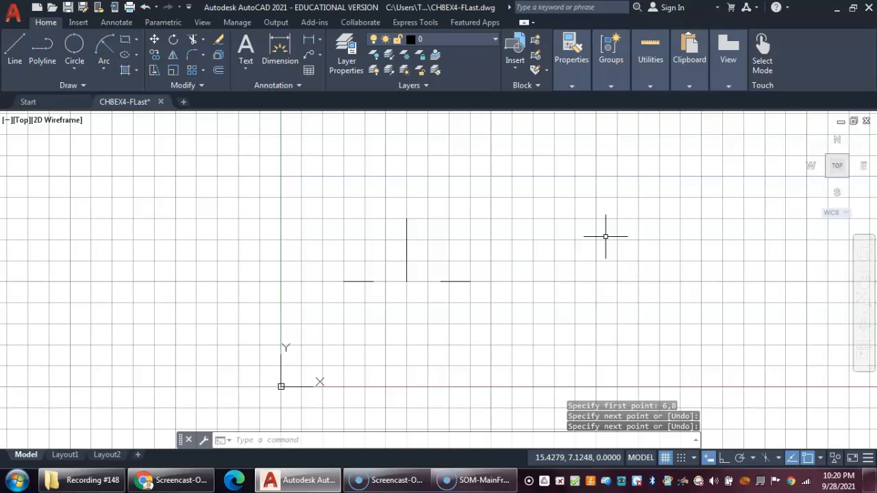
- Turn off the grid display, enable the Midpoint object snap and disable the Intersection object snap
key(F7)
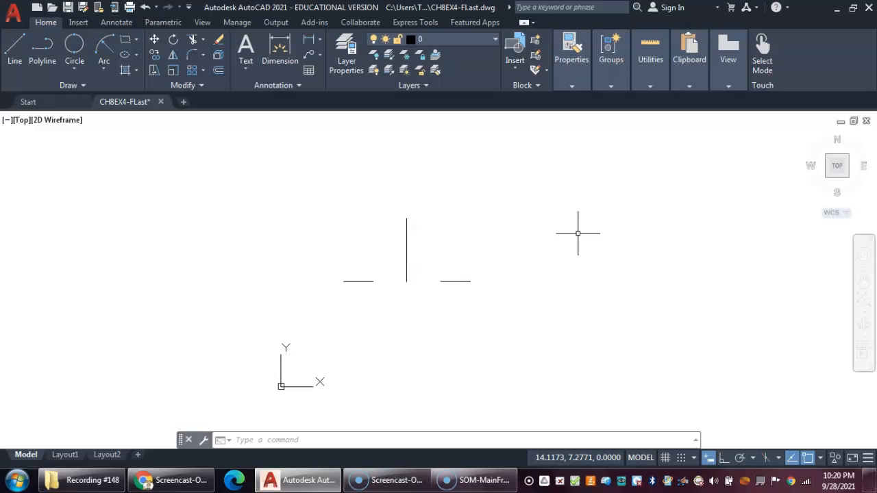
click(820, 458)
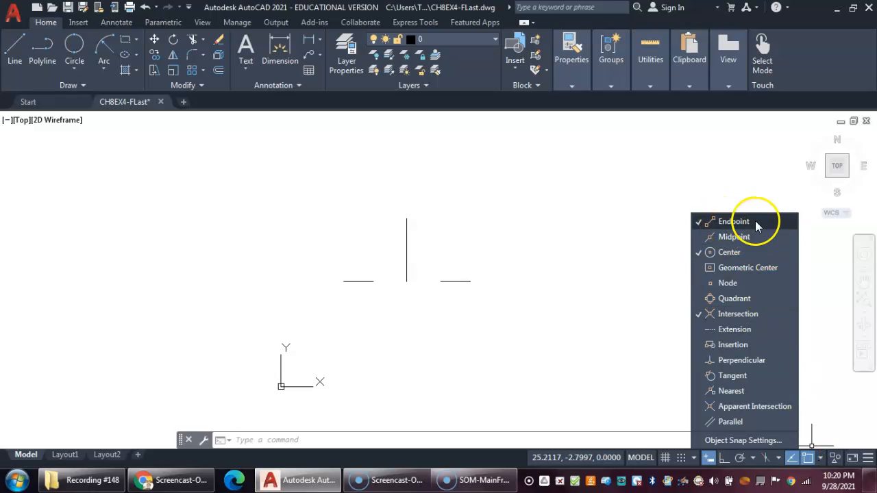
click(696, 237)
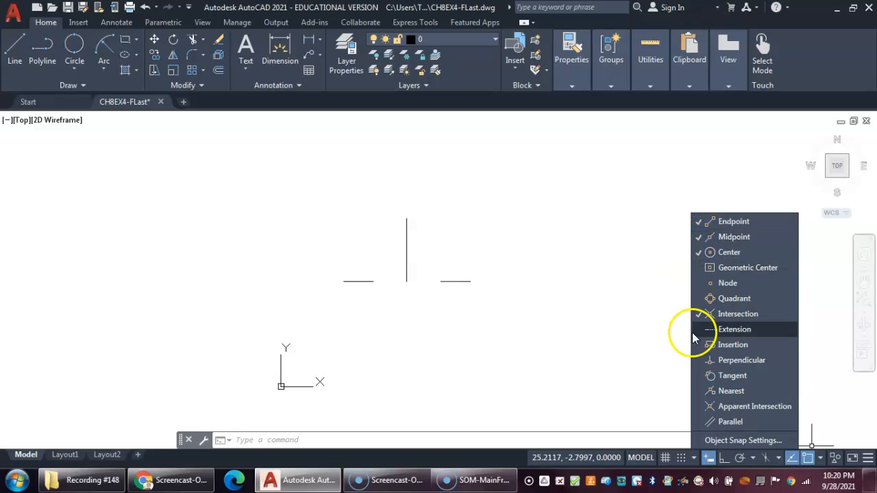
click(698, 312)
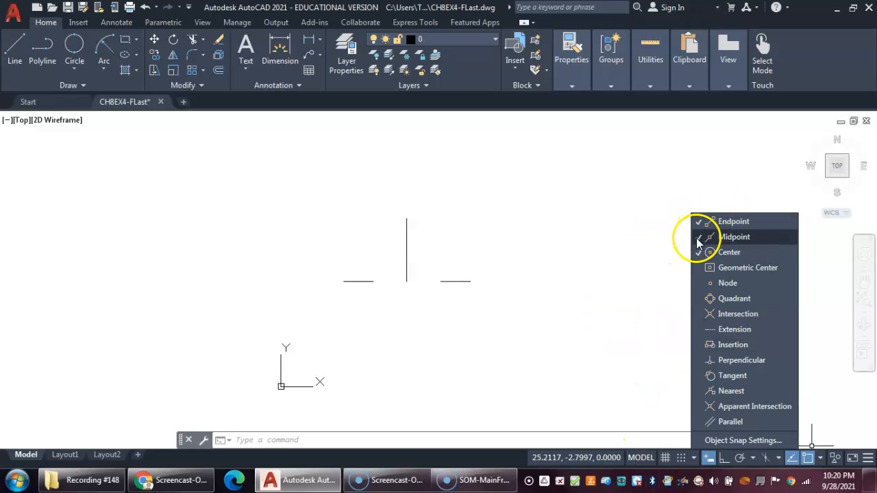
click(649, 315)
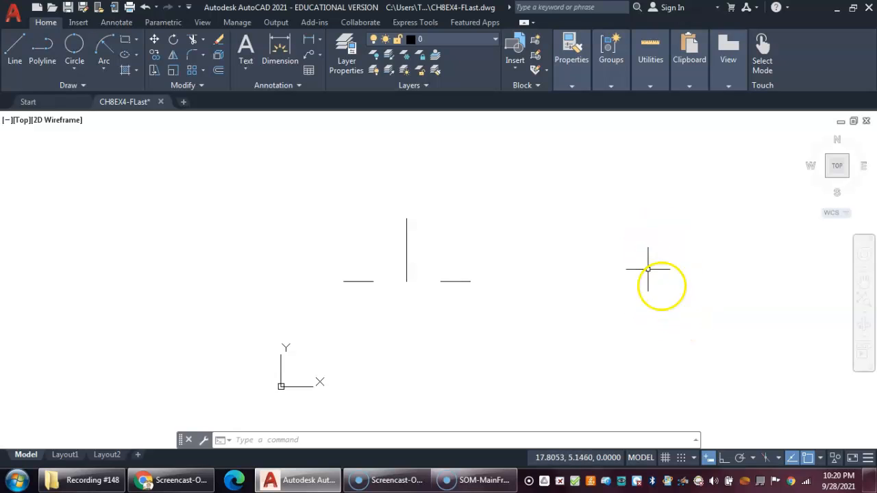
- Draw a 2-Point circle whose diameter runs between the inner endpoints of the two horizontal lines, from 7.6,5 to 4.4,5
click(79, 66)
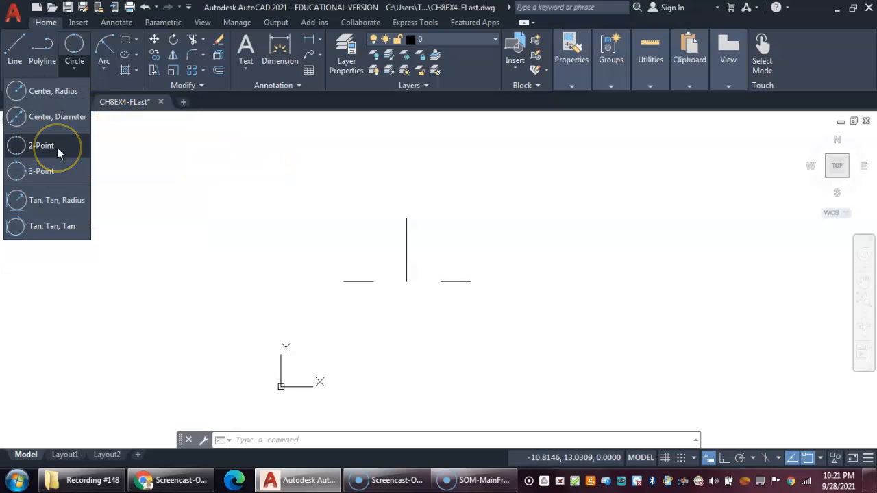
click(57, 147)
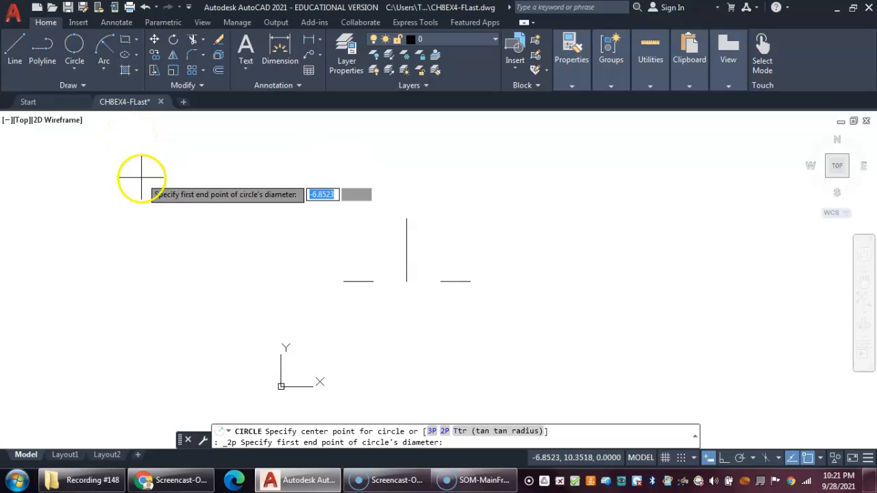
click(440, 281)
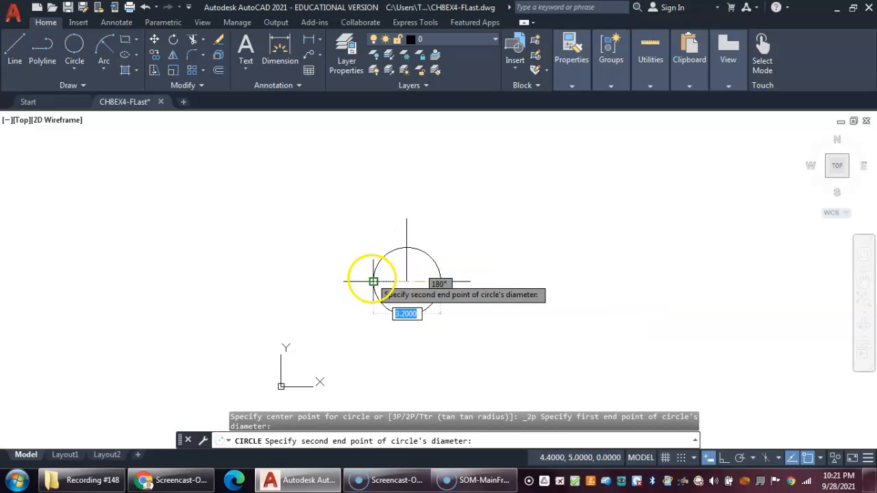
click(373, 281)
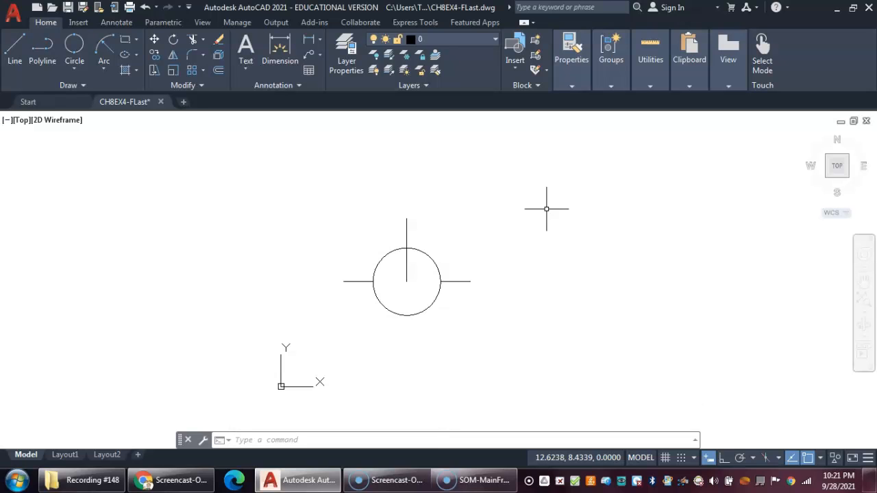
- Try a Start, Center, End arc from 9,5 around the circle's center to 3,5, and undo it
click(268, 63)
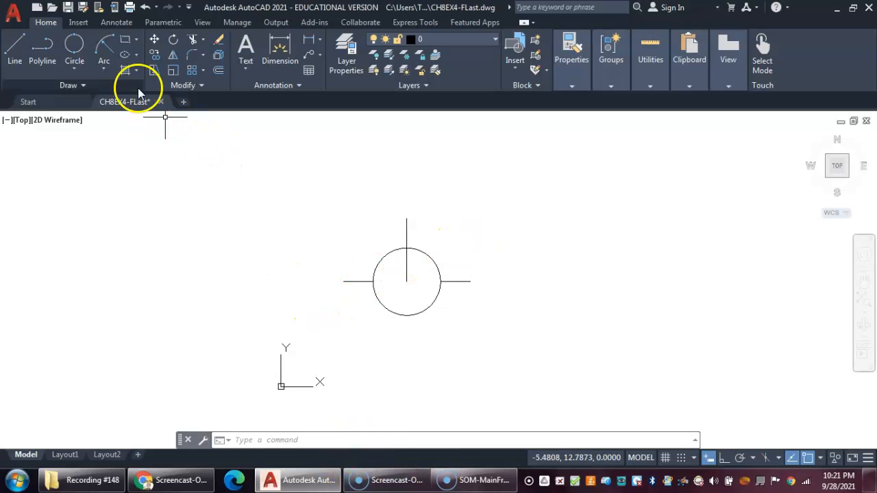
click(103, 68)
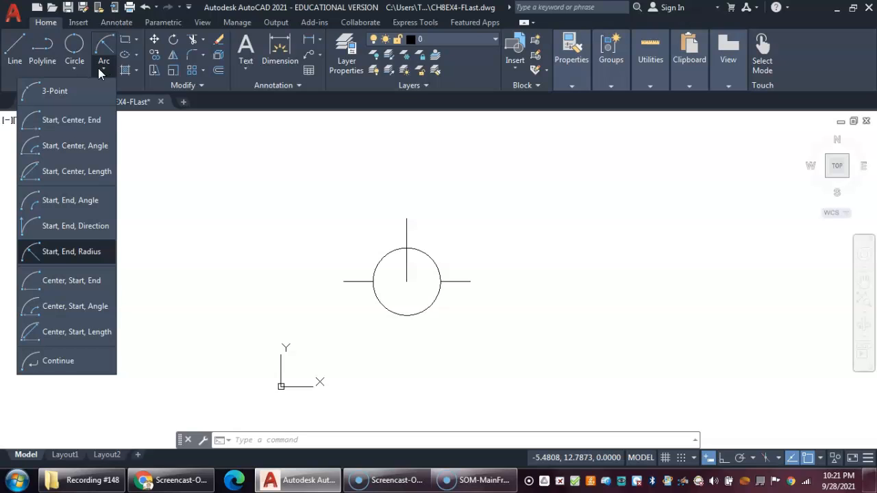
click(81, 110)
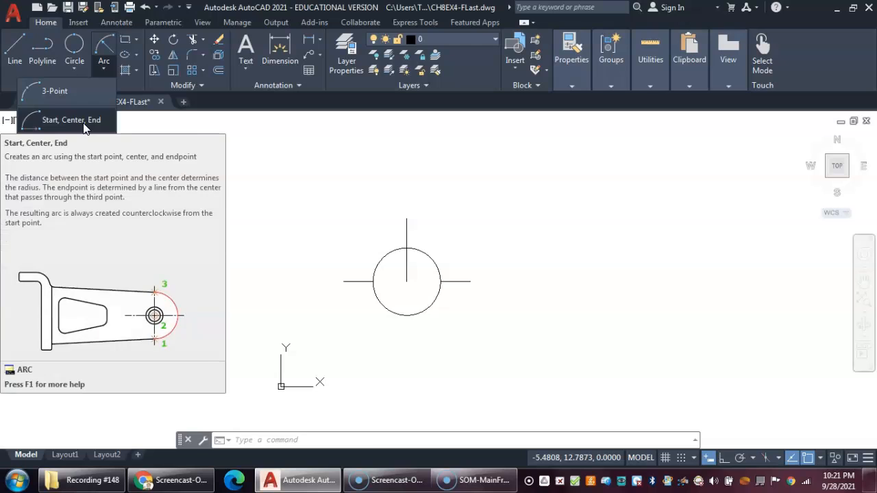
click(83, 123)
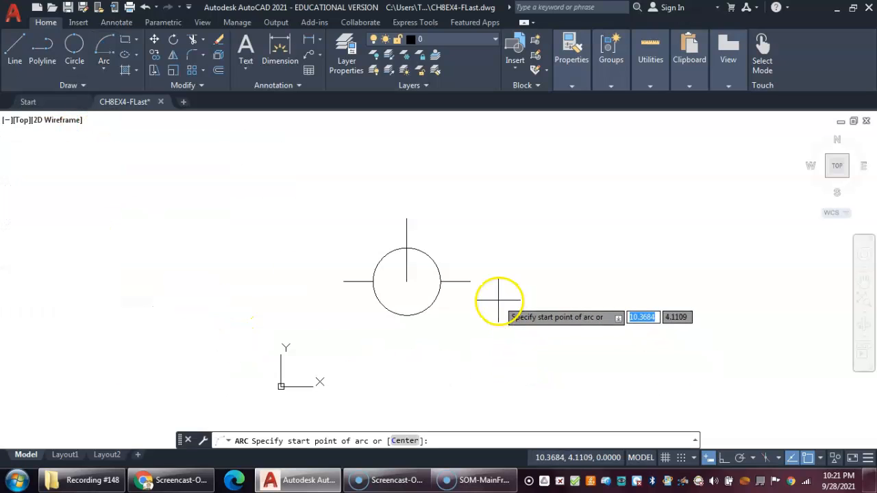
click(470, 282)
click(407, 281)
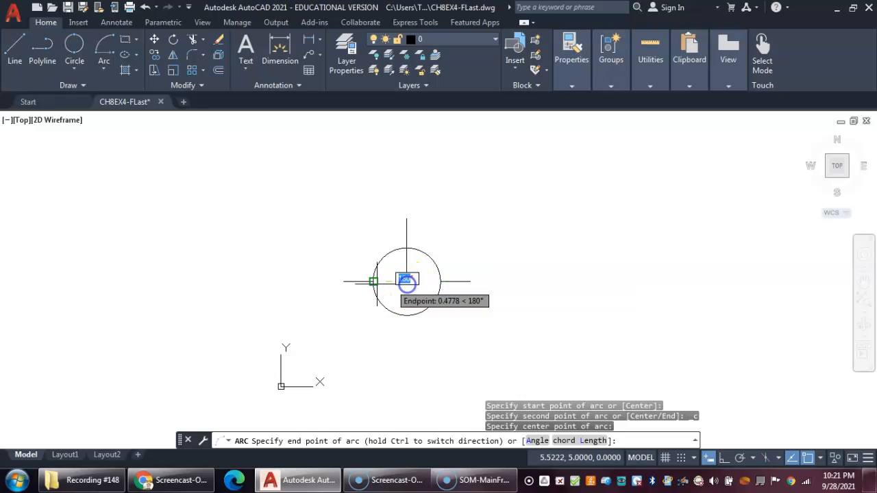
click(343, 281)
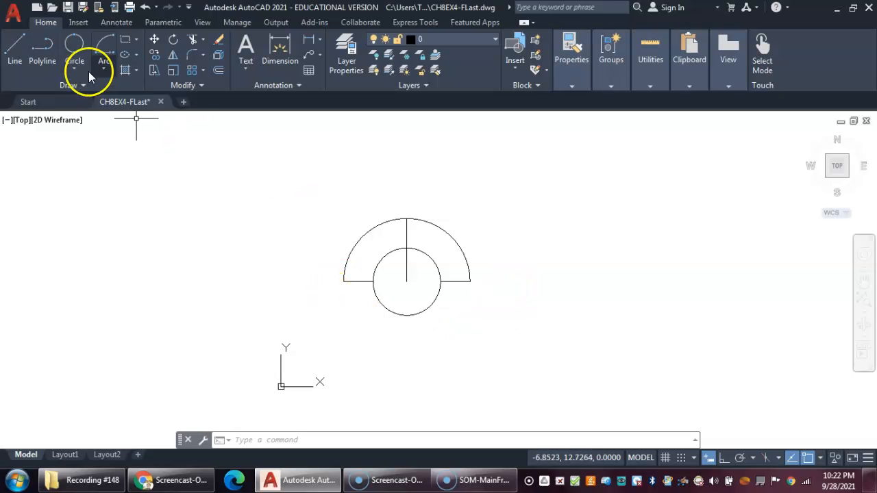
click(144, 7)
- Draw the lower semicircle as a Start, Center, End arc from 3,5 around the circle's center to 9,5
click(110, 57)
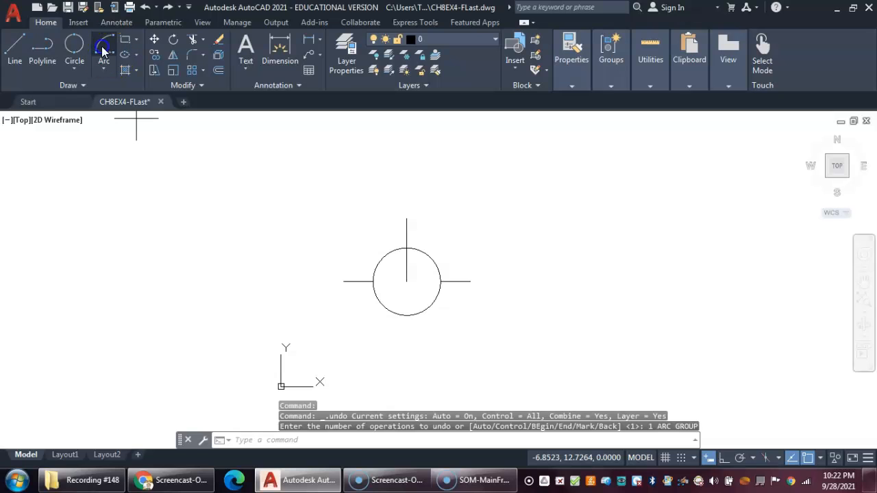
click(344, 282)
text(c)
key(Return)
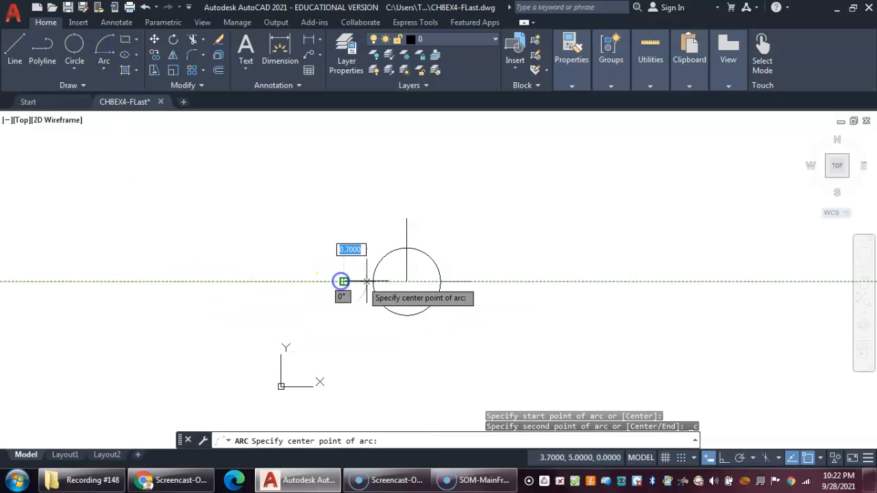
click(407, 281)
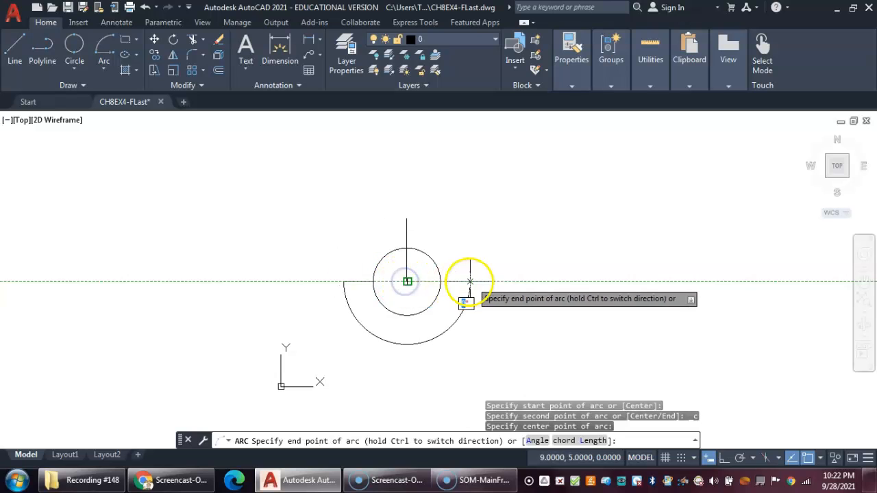
click(470, 282)
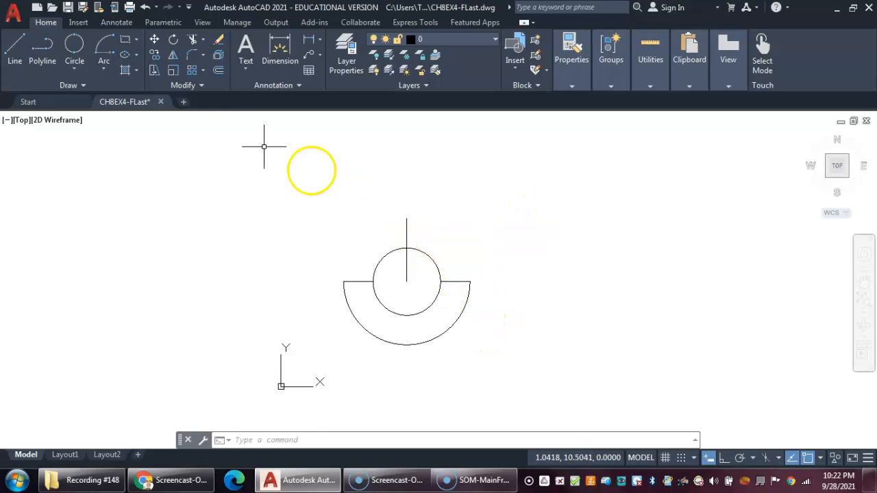
- Try a Start, End, Radius arc from 9,5 to the vertical line's upper endpoint with radius 10, and undo it
click(104, 70)
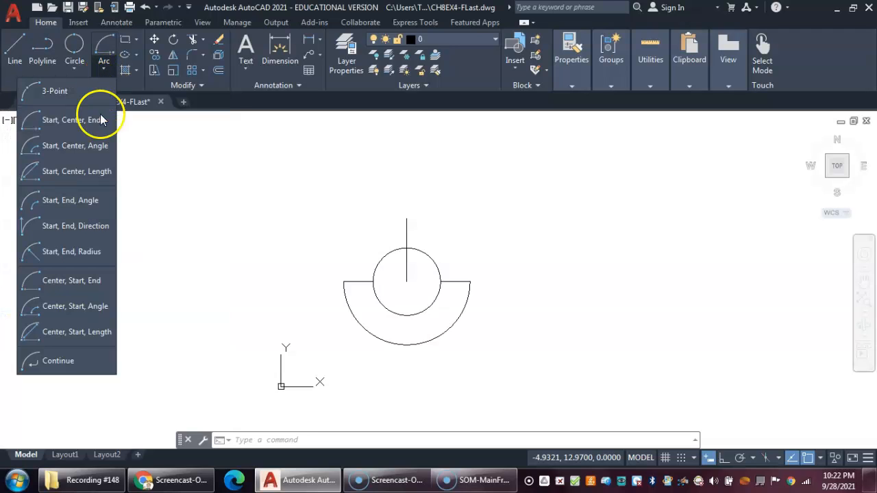
click(62, 253)
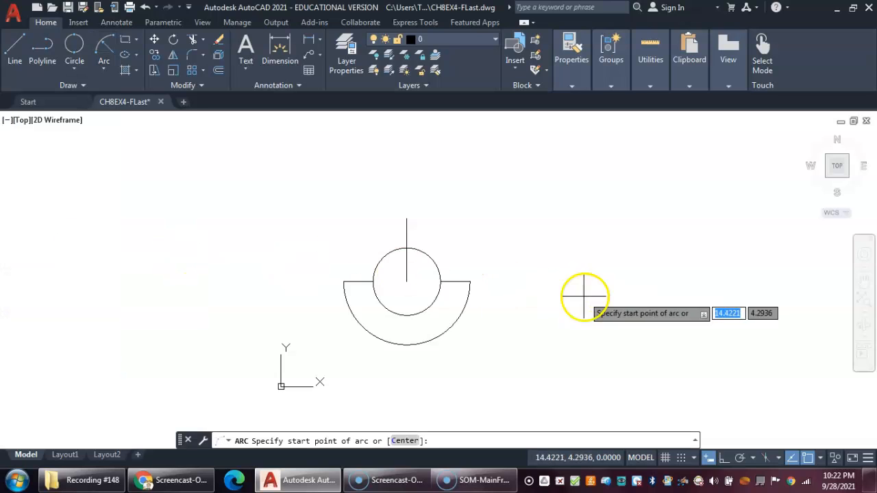
click(470, 281)
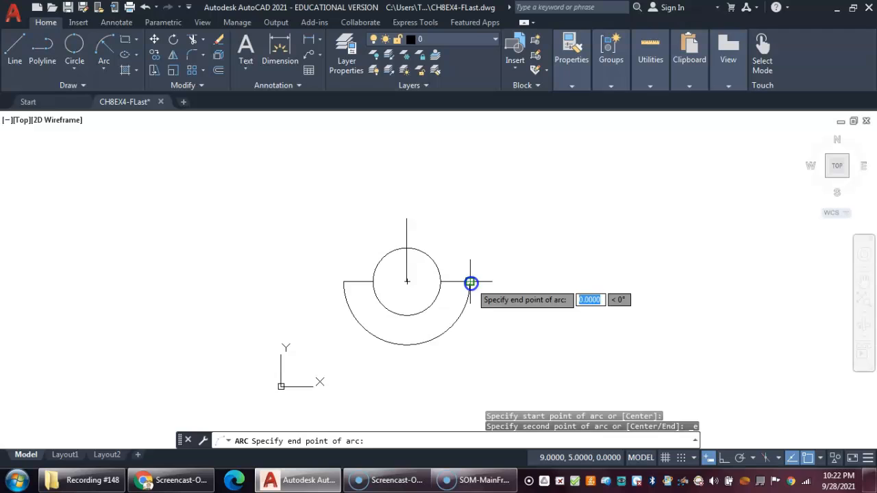
click(407, 219)
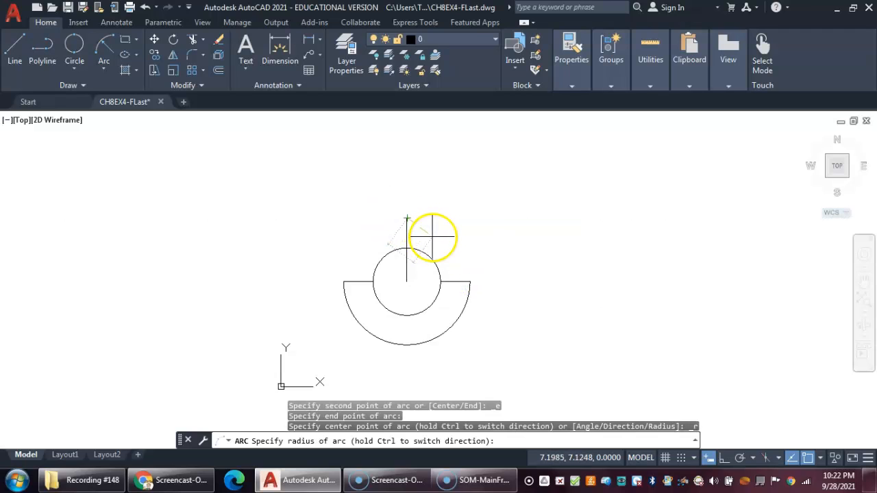
text(1)
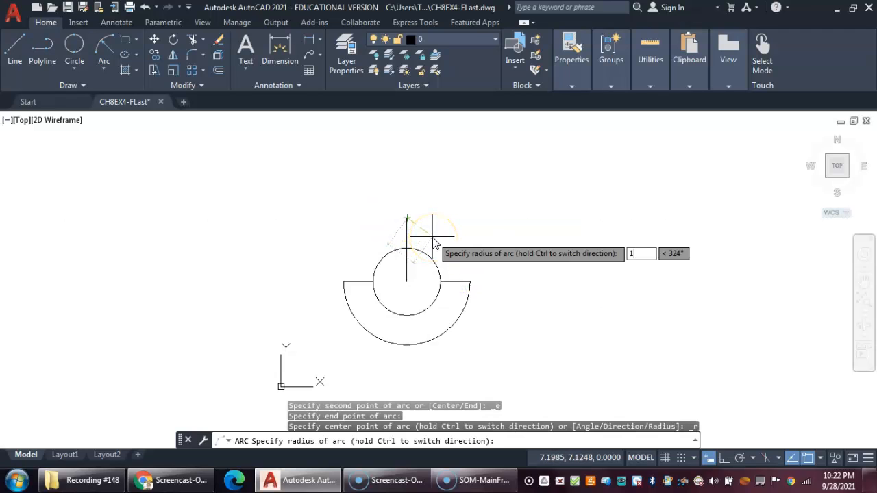
text(0)
key(Return)
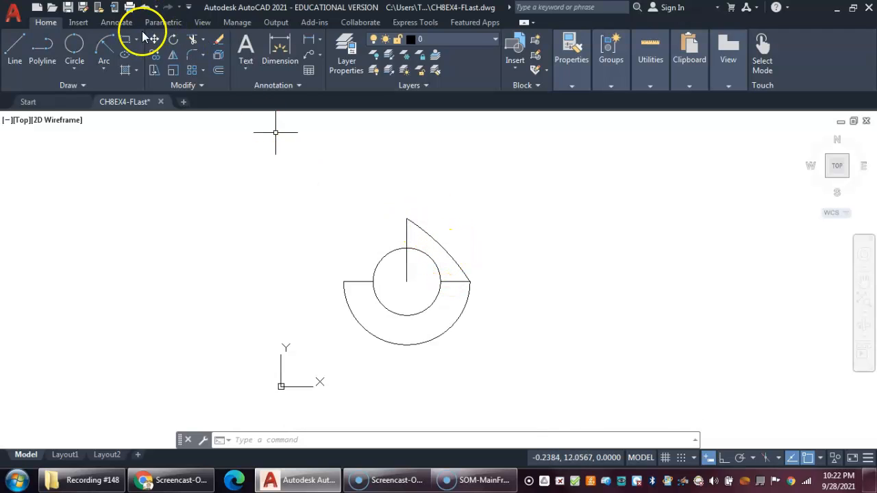
click(145, 7)
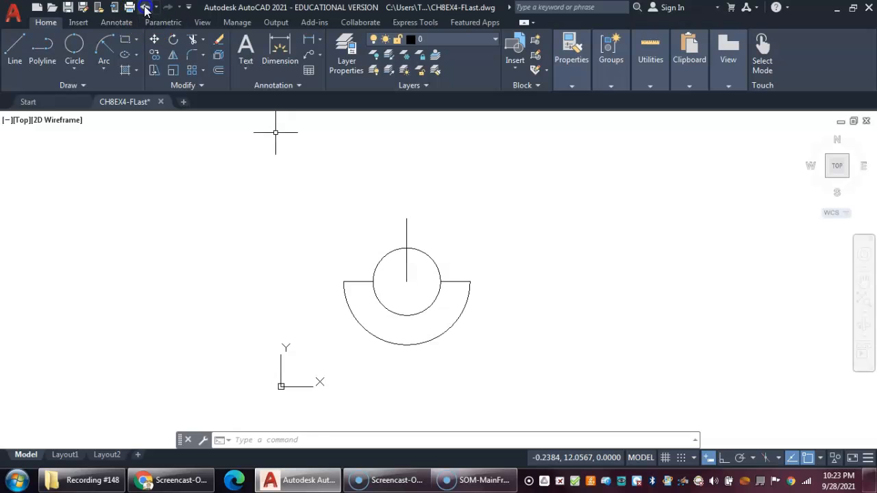
- Retry the Start, End, Radius arc from 9,5 up to the vertical line's endpoint at 6,8 with radius 10, and undo it
click(107, 47)
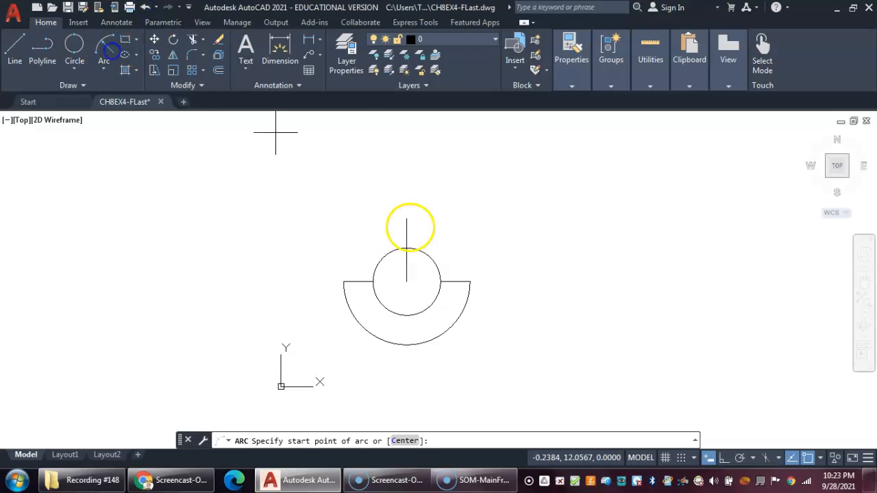
click(470, 281)
click(407, 220)
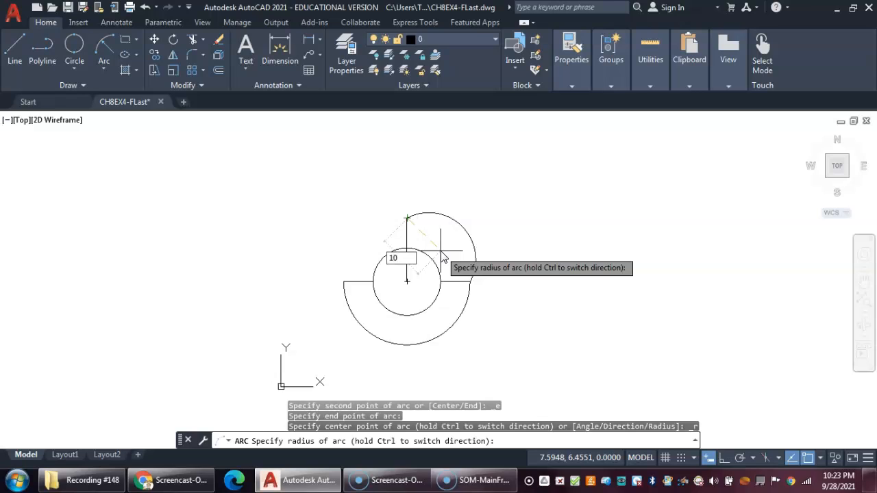
key(Return)
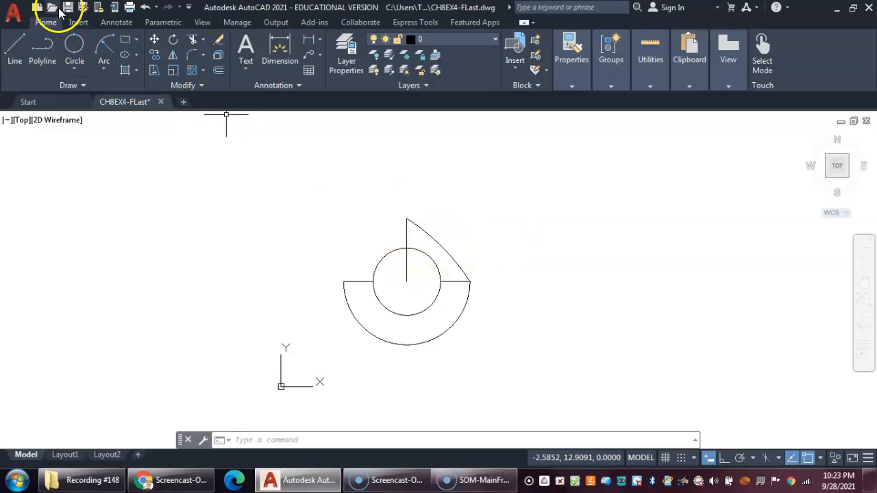
click(145, 7)
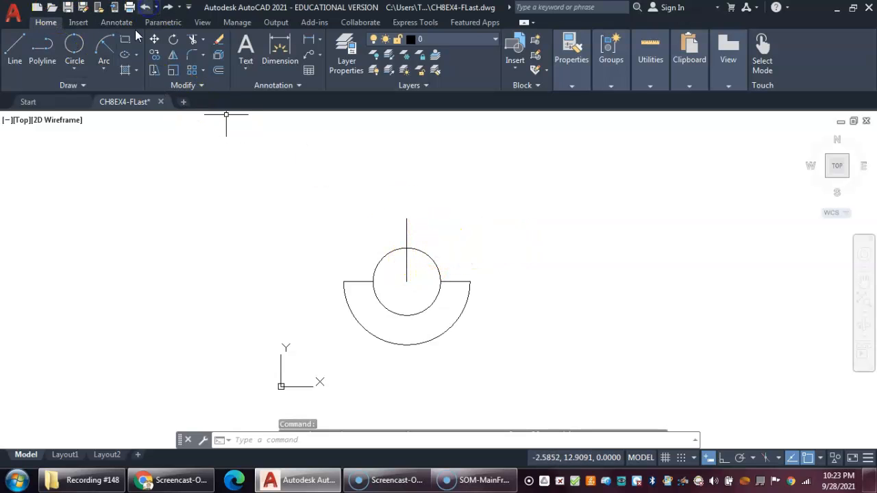
- Draw a Start, End, Radius arc from the vertical line's upper endpoint at 6,8 down to 9,5 with radius 10
click(102, 42)
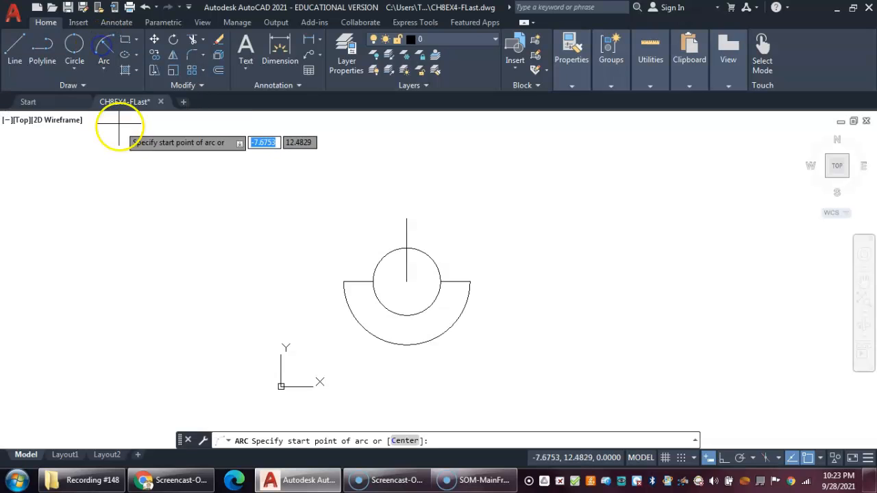
click(406, 218)
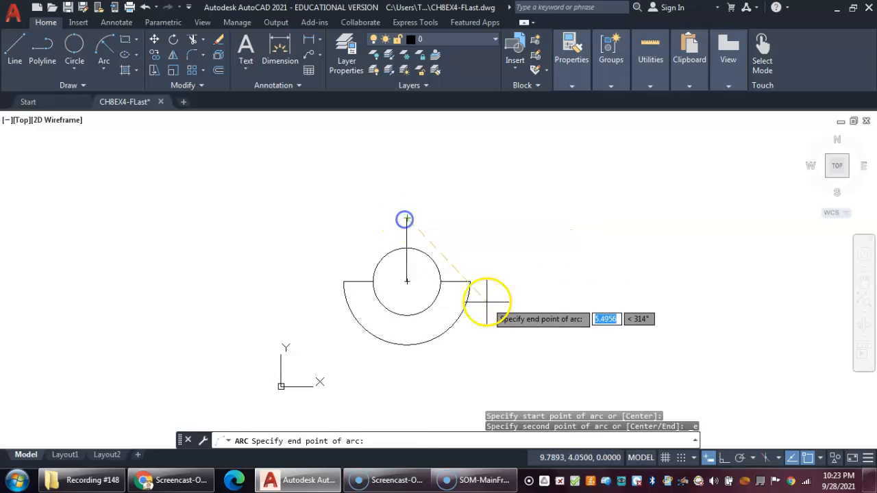
click(471, 282)
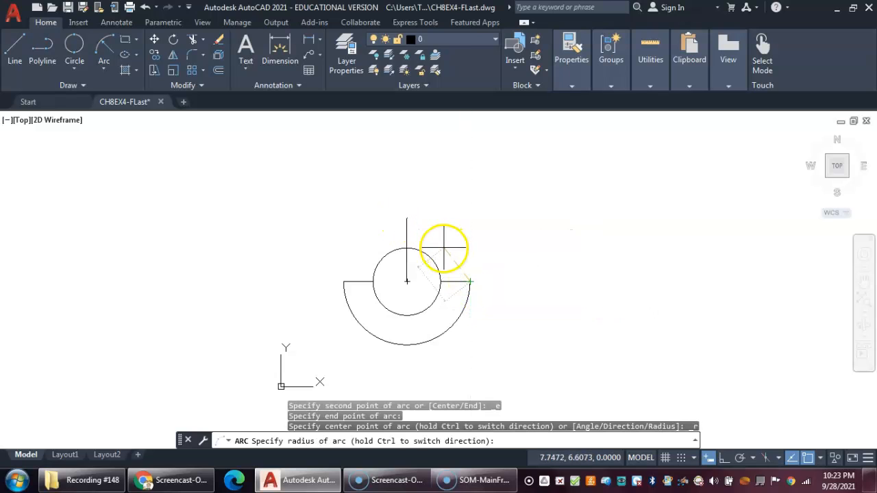
text(10)
key(Return)
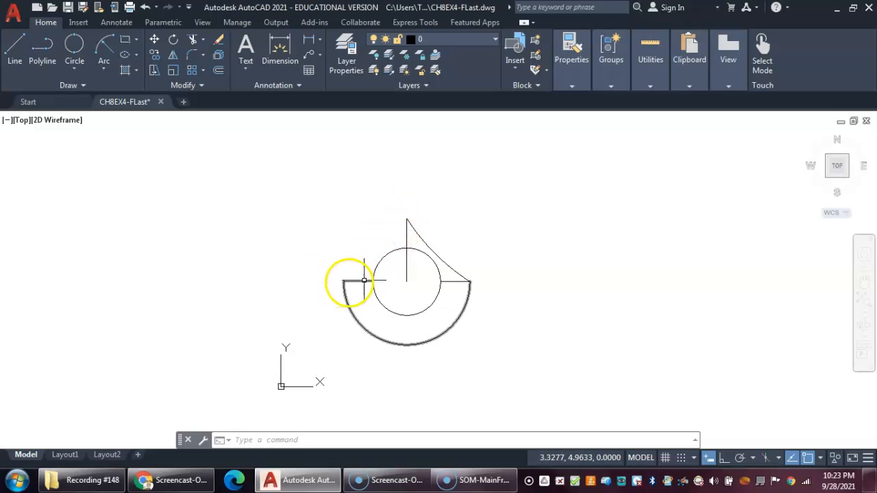
- Draw the mirrored Start, End, Radius arc from 3,5 to the vertical line's upper endpoint at 6,8 with radius 10
click(103, 45)
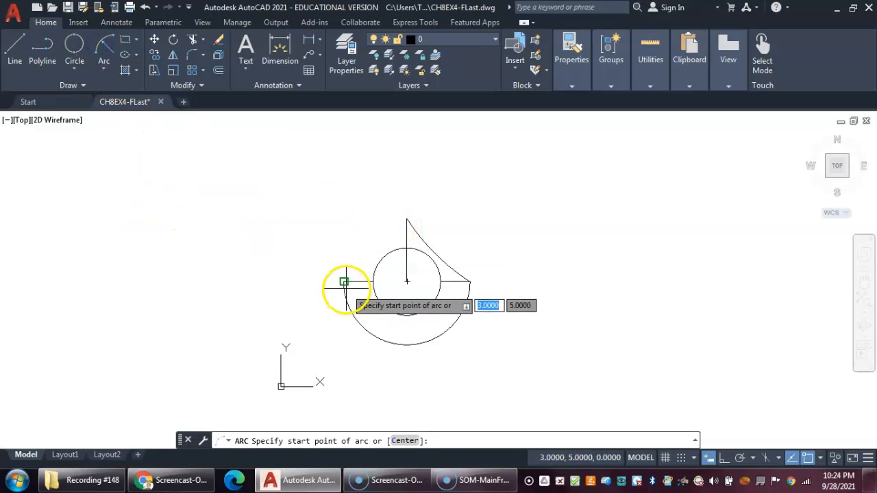
click(344, 281)
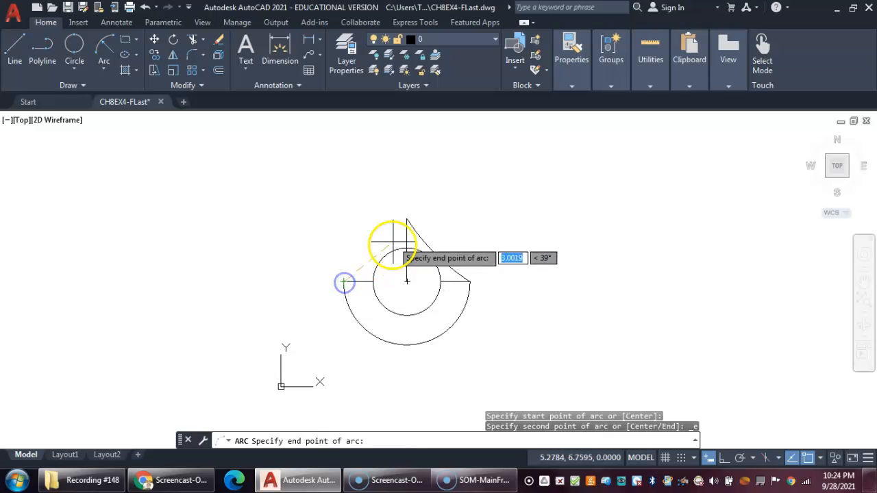
click(407, 219)
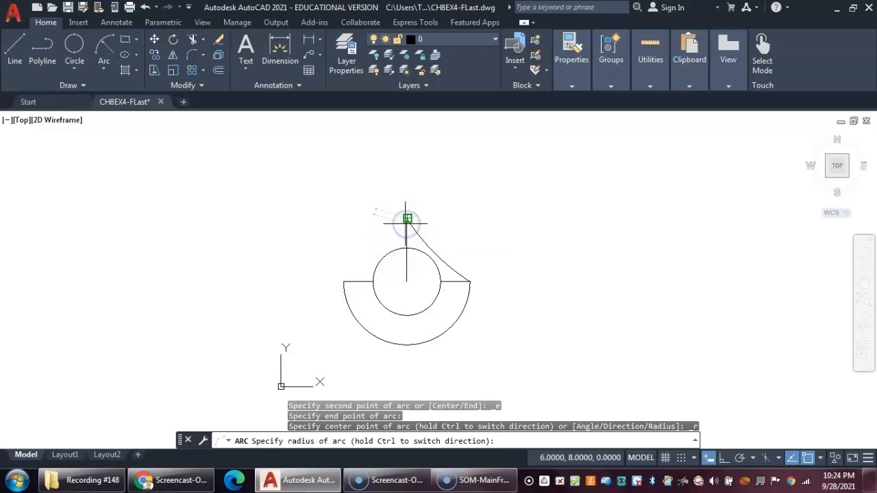
text(10)
key(Return)
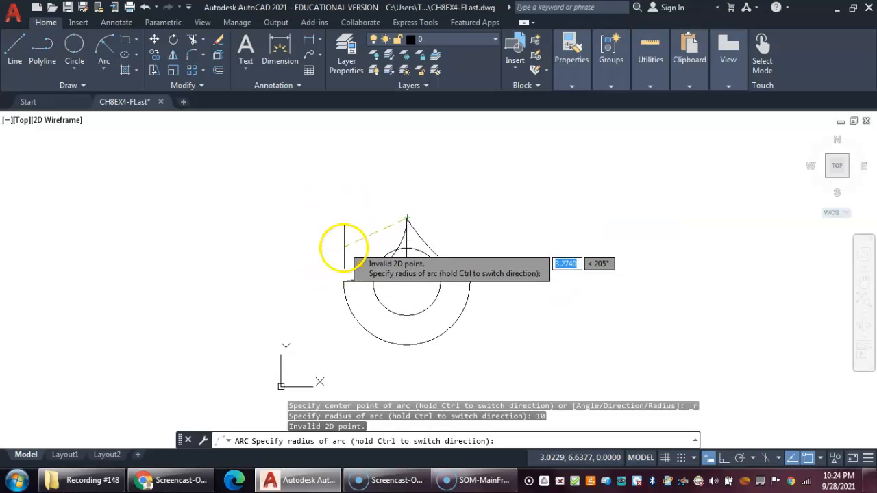
key(Return)
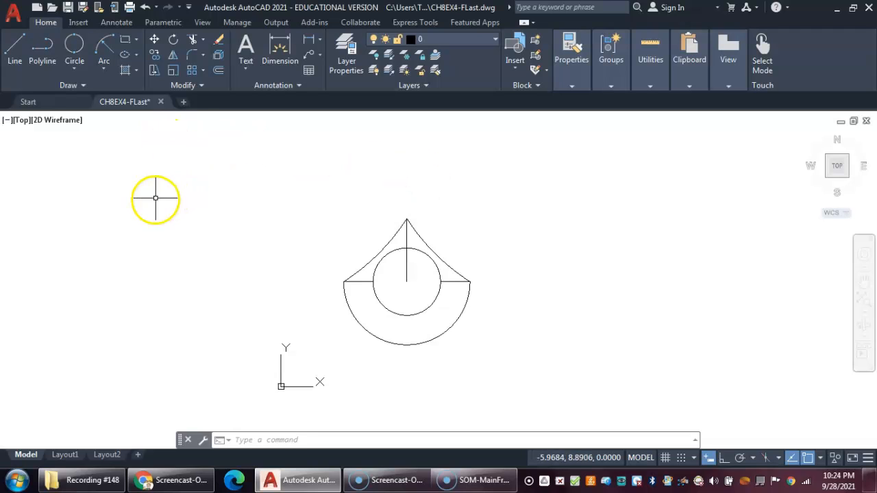
- Save the drawing as CH8EX4-FLast.dwg in the CAD124 folder, replacing the existing file
click(13, 15)
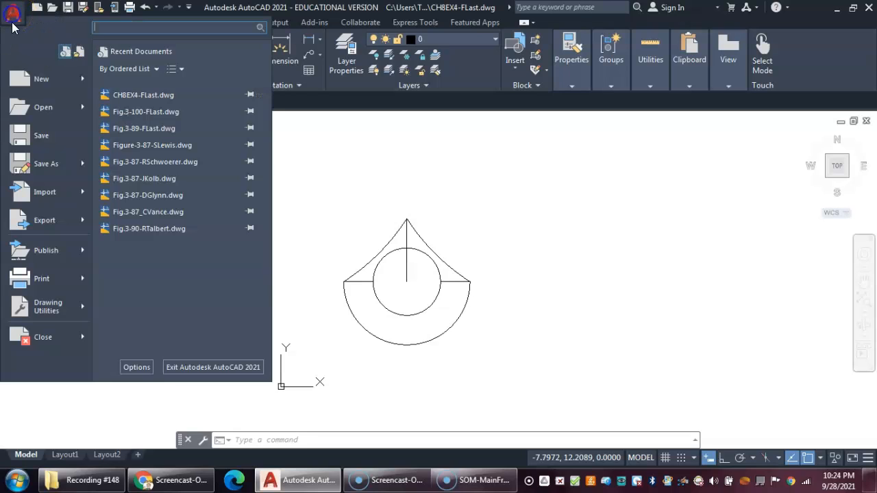
click(52, 165)
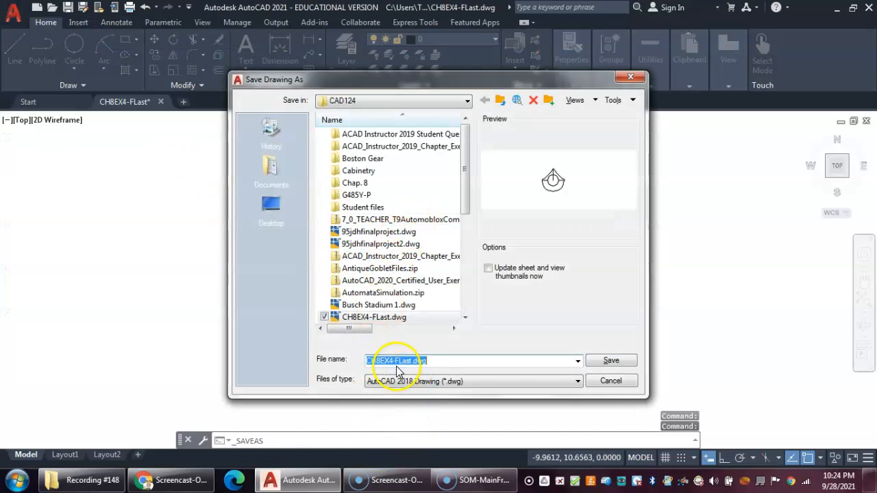
click(617, 359)
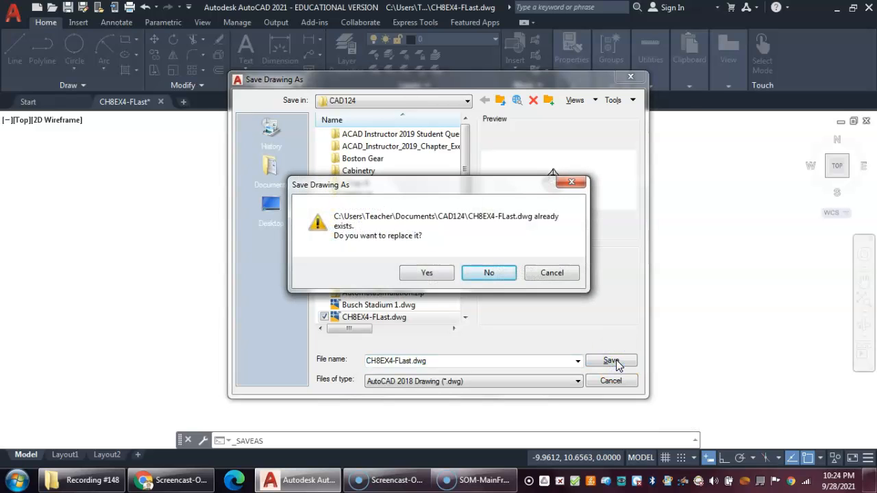
click(442, 275)
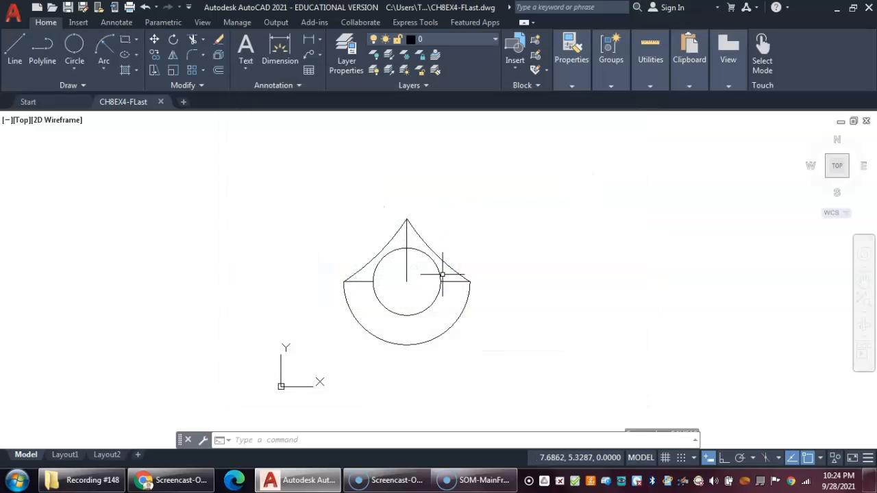